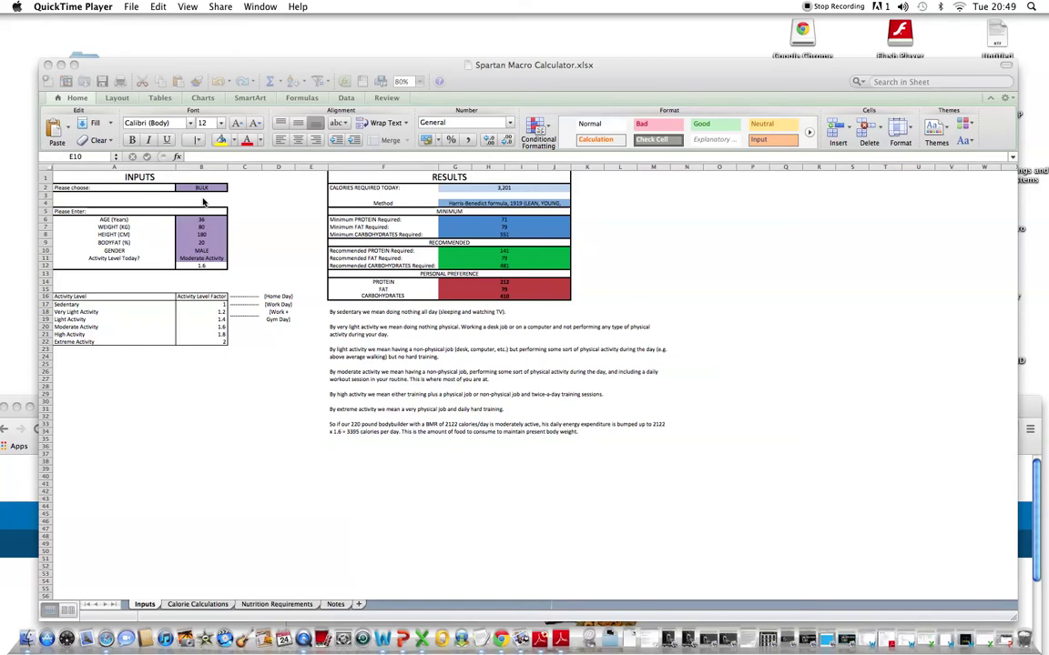
# Step: Activate the Spartan Macro Calculator workbook in Excel and move its window slightly higher
pyautogui.click(325, 60)
pyautogui.moveTo(326, 60); pyautogui.dragTo(324, 46)
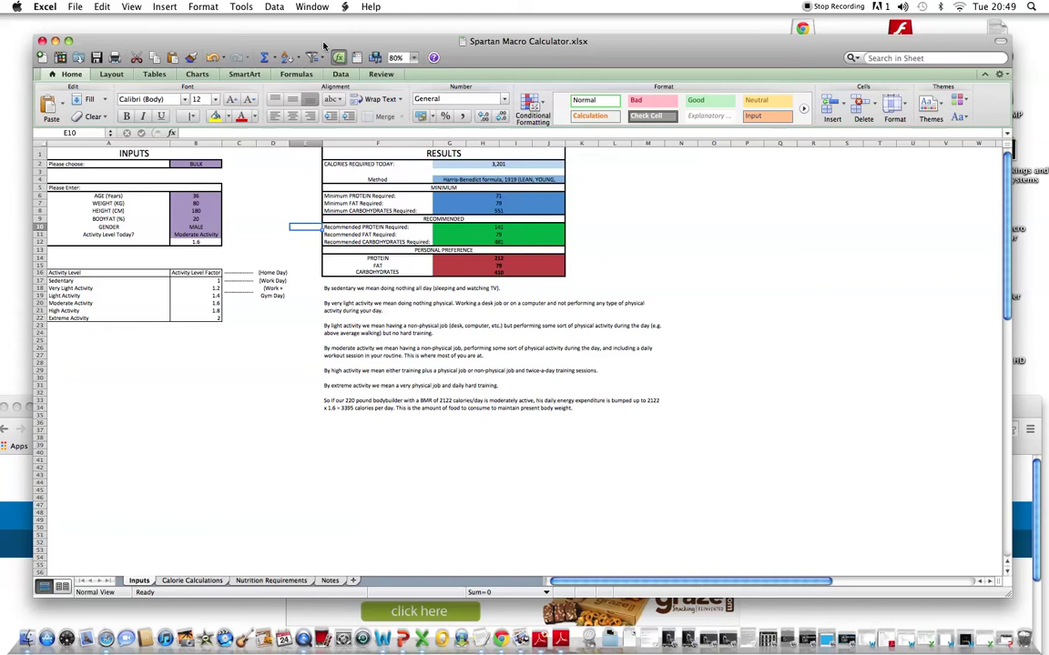
pyautogui.moveTo(324, 45); pyautogui.dragTo(323, 41)
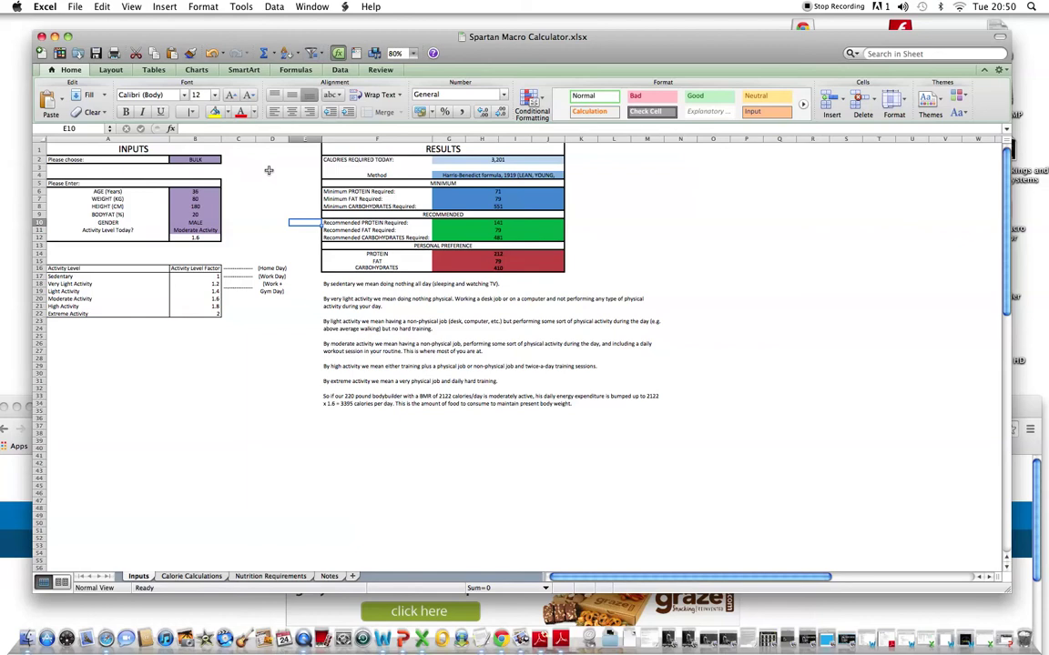
# Step: Change the goal in cell B2 to CUT from its dropdown
pyautogui.click(208, 160)
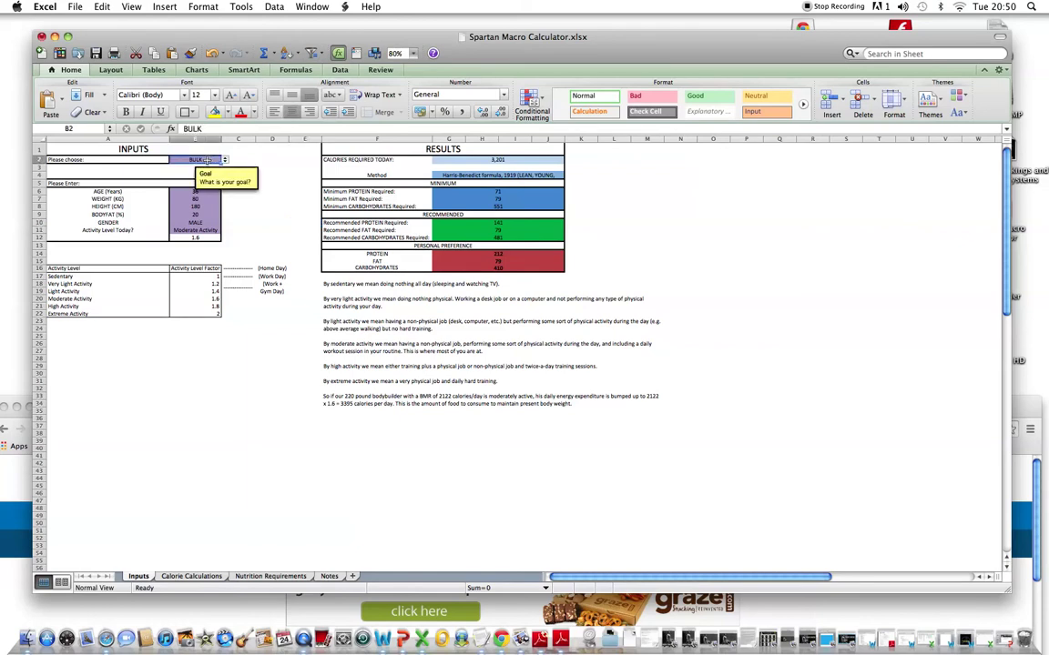
pyautogui.click(225, 162)
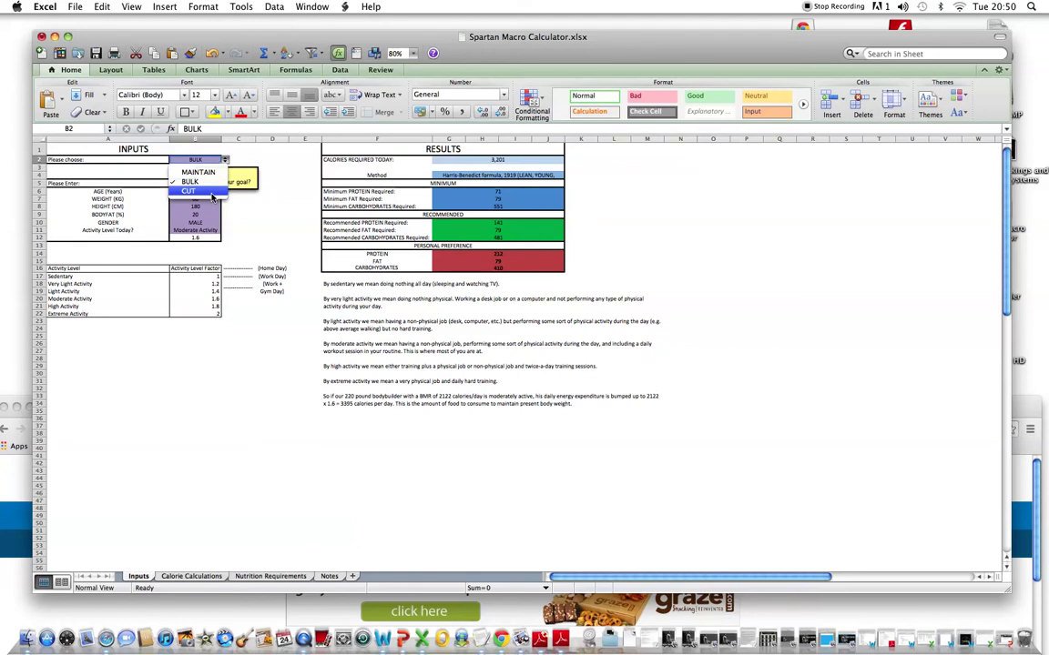
pyautogui.click(212, 193)
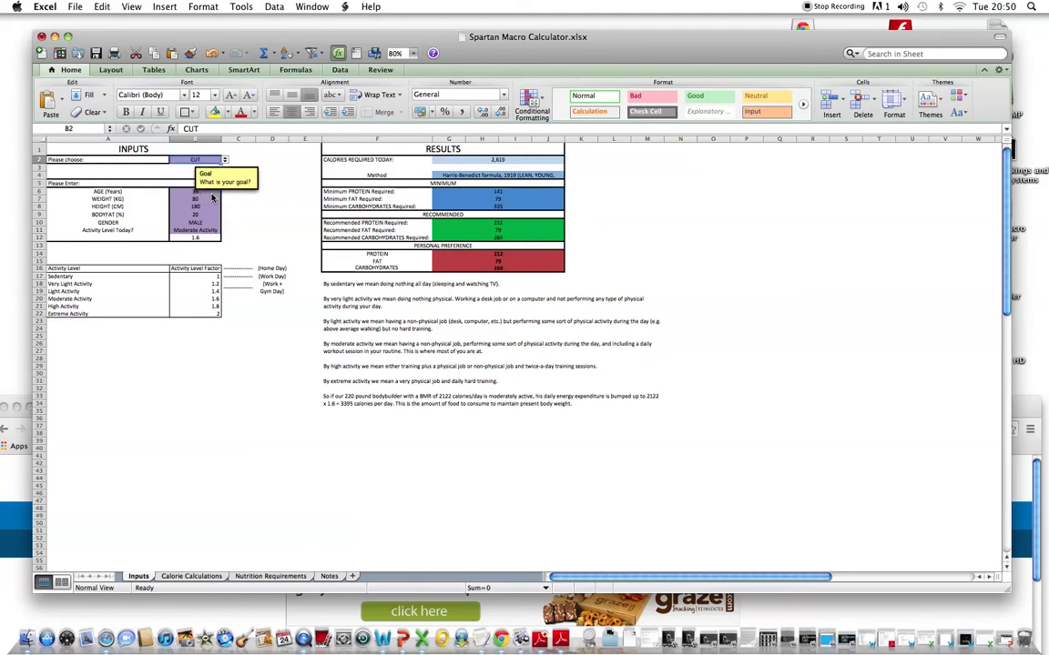
pyautogui.click(272, 160)
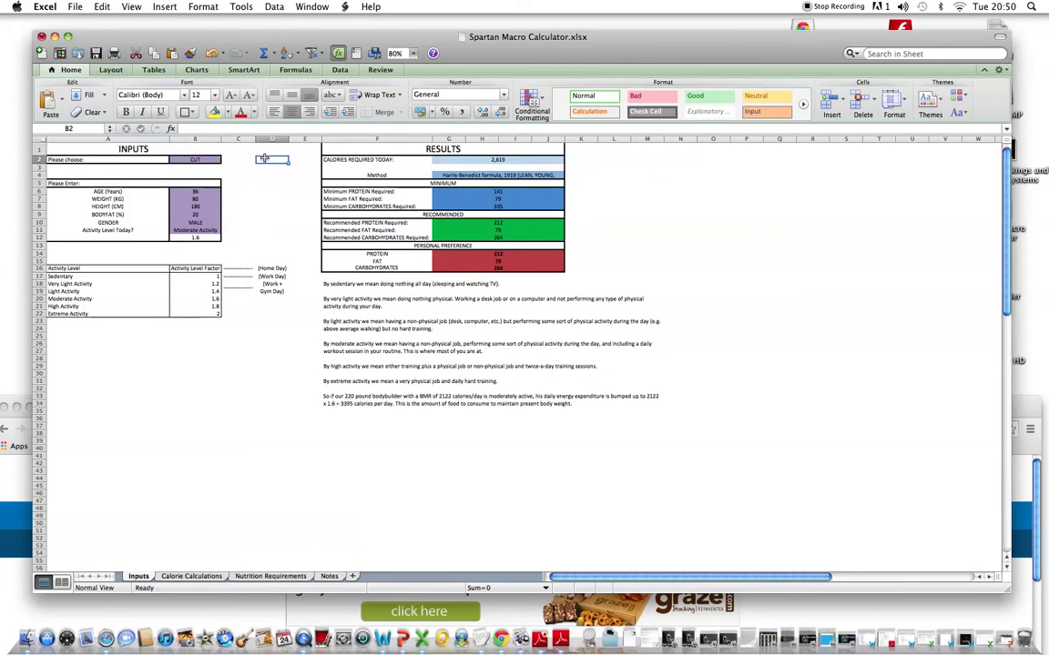
# Step: Check the body inputs, then replace the body fat value in B9 with 12
pyautogui.click(197, 192)
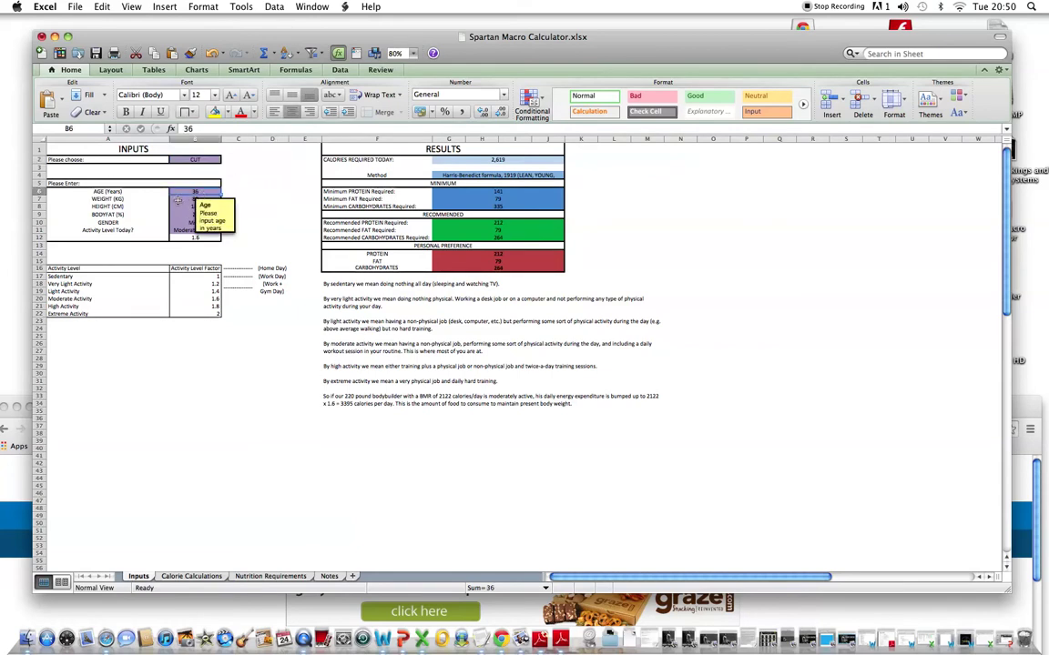
pyautogui.click(179, 199)
pyautogui.click(184, 207)
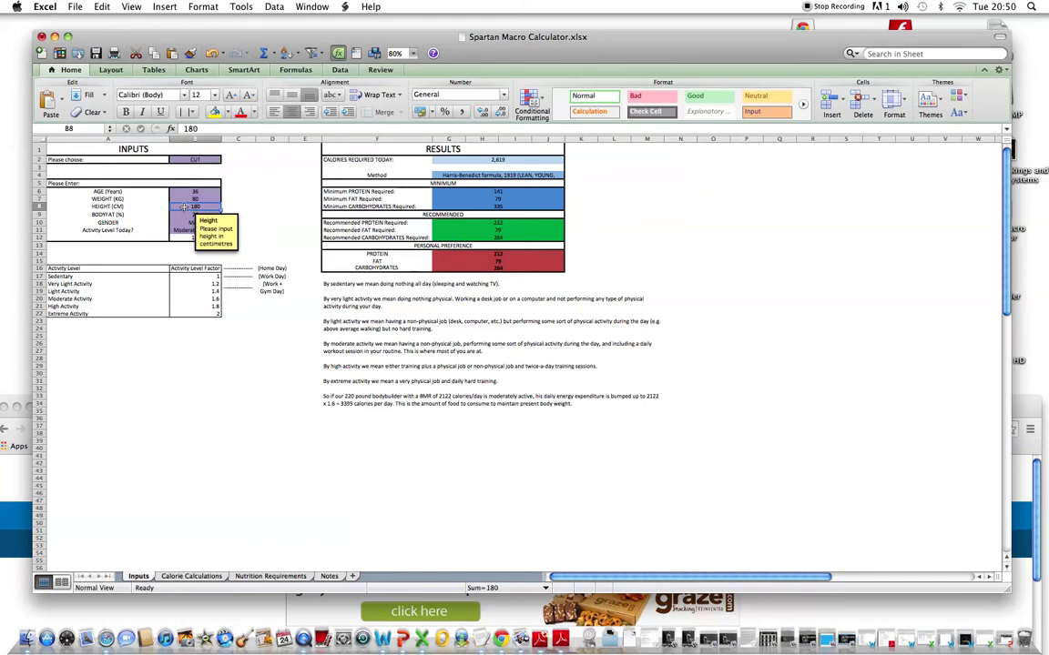
pyautogui.click(190, 215)
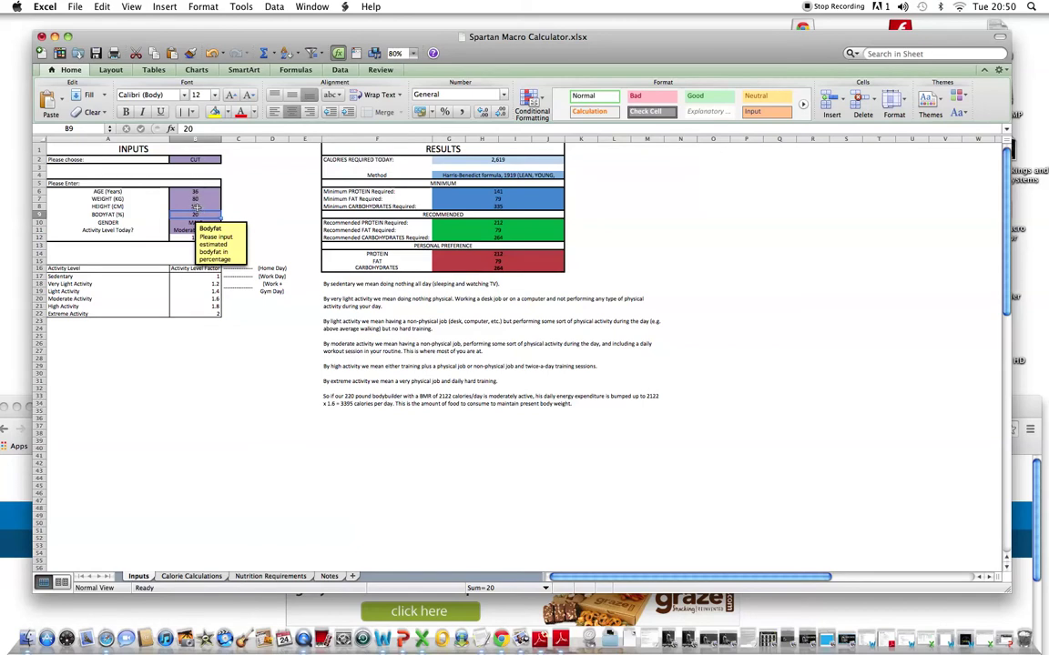
pyautogui.click(196, 207)
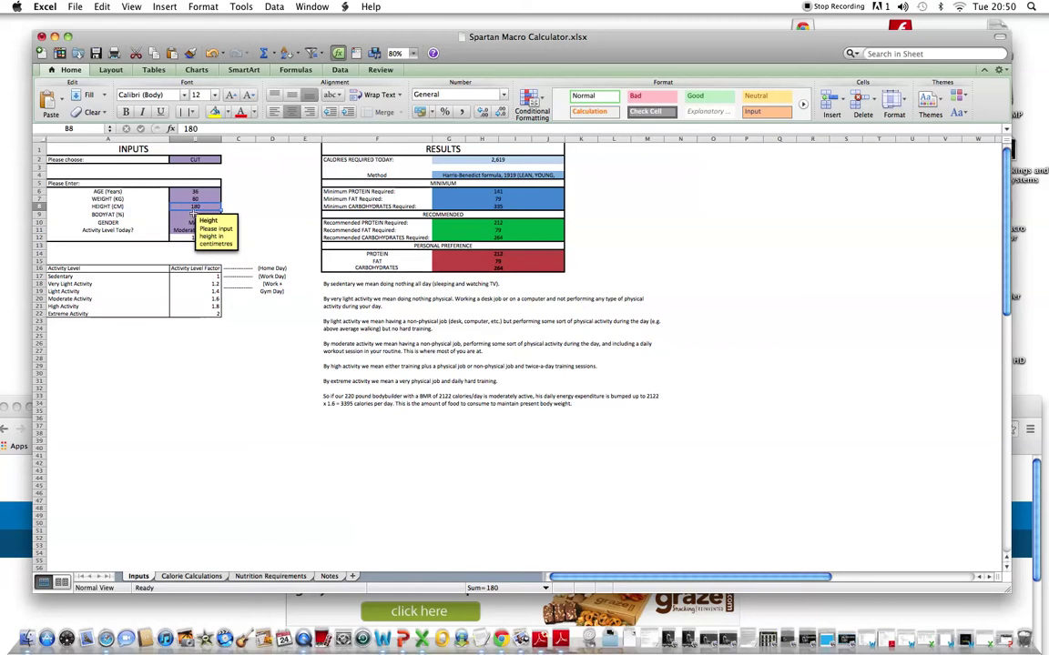
pyautogui.click(210, 215)
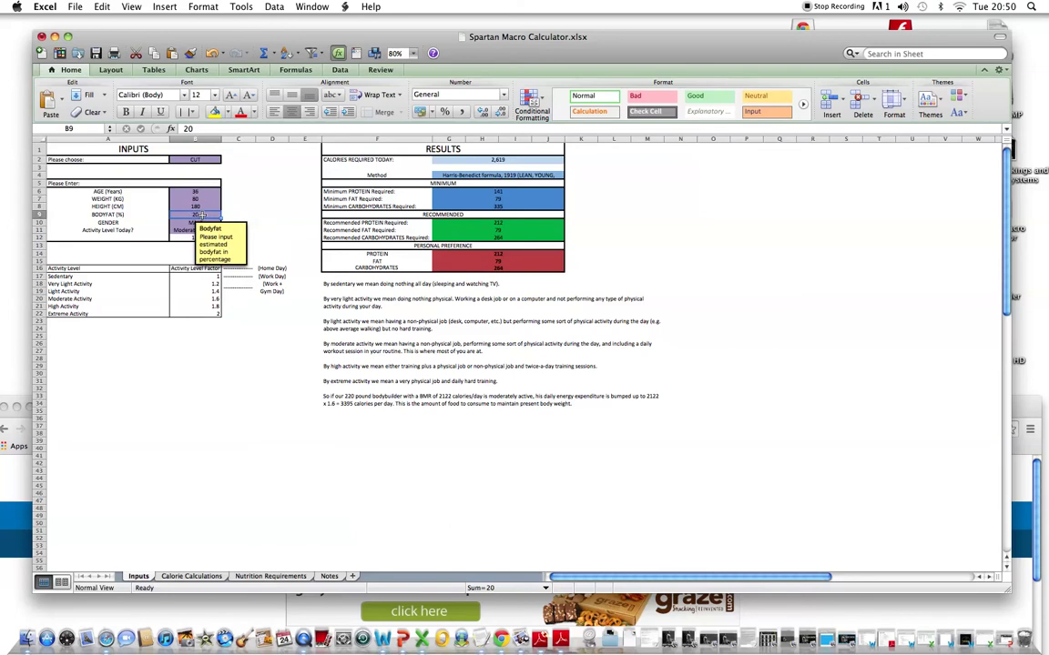
pyautogui.doubleClick(210, 216)
pyautogui.press('BackSpace')
pyautogui.write('12')
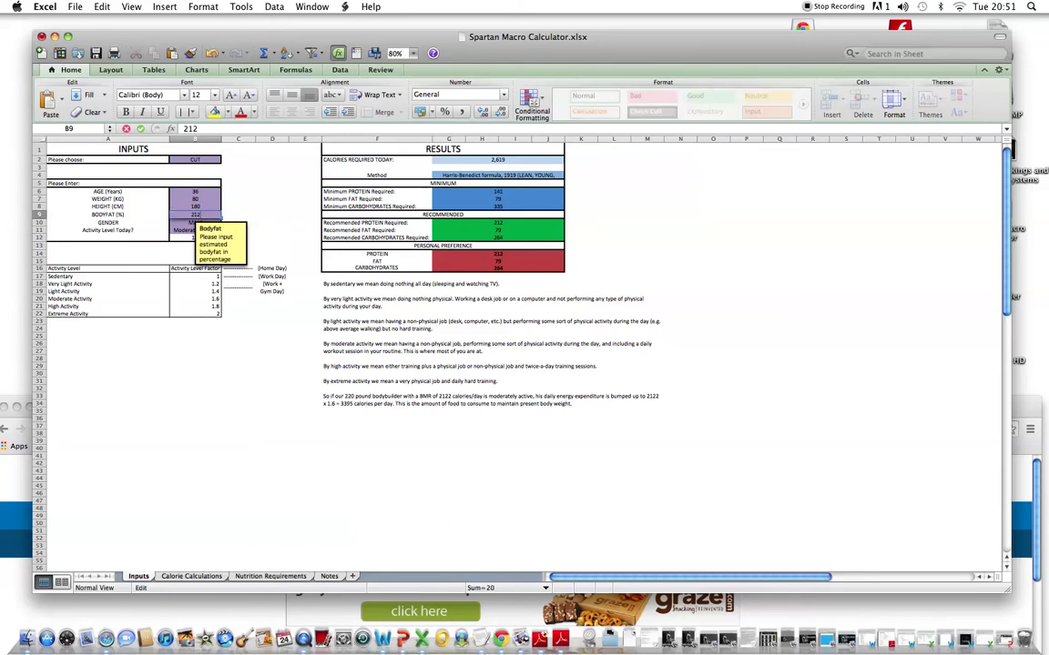
pyautogui.write('12')
pyautogui.click(236, 214)
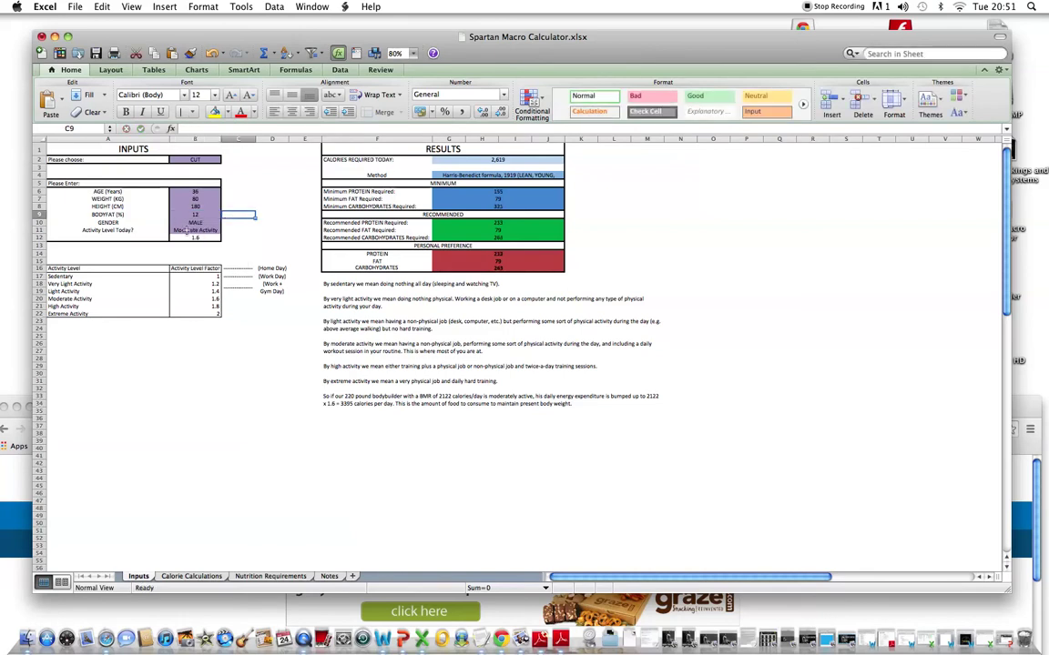
pyautogui.click(212, 231)
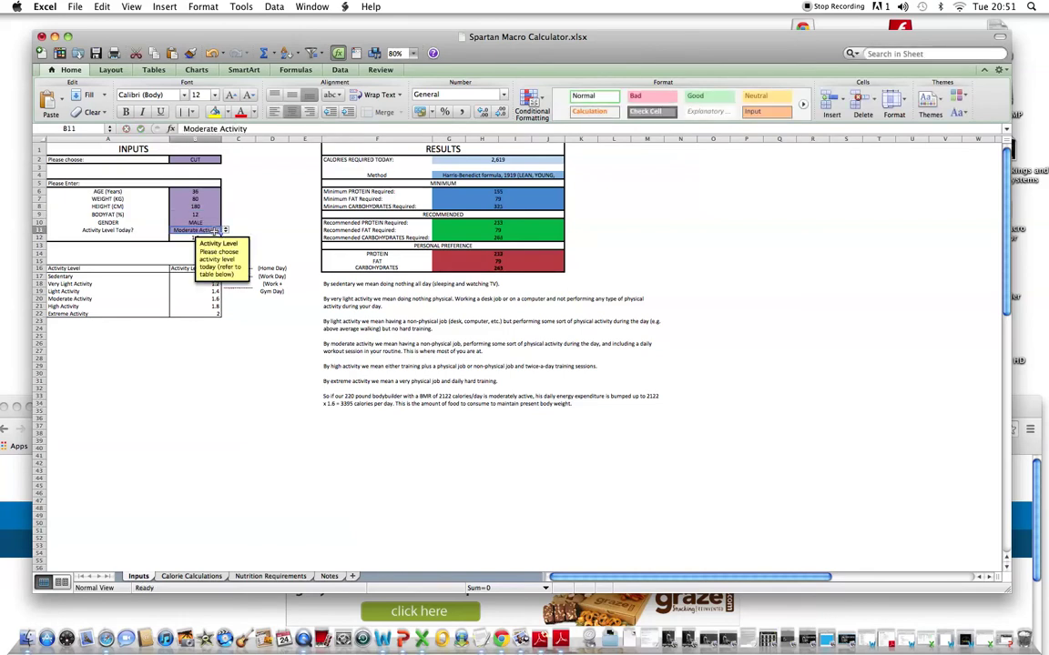
pyautogui.click(225, 231)
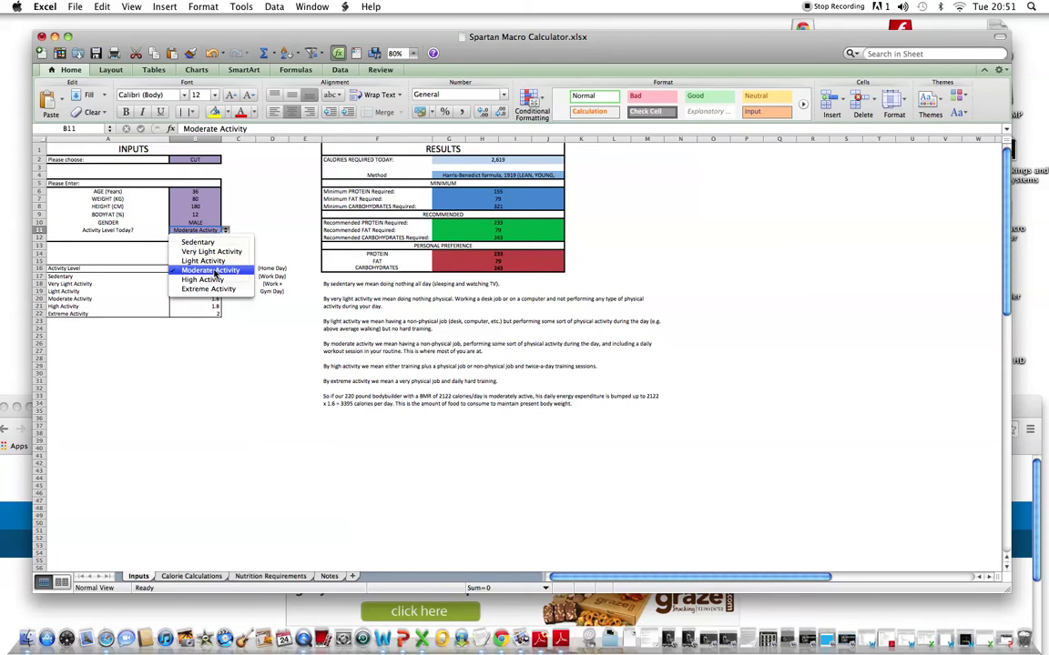
pyautogui.click(214, 270)
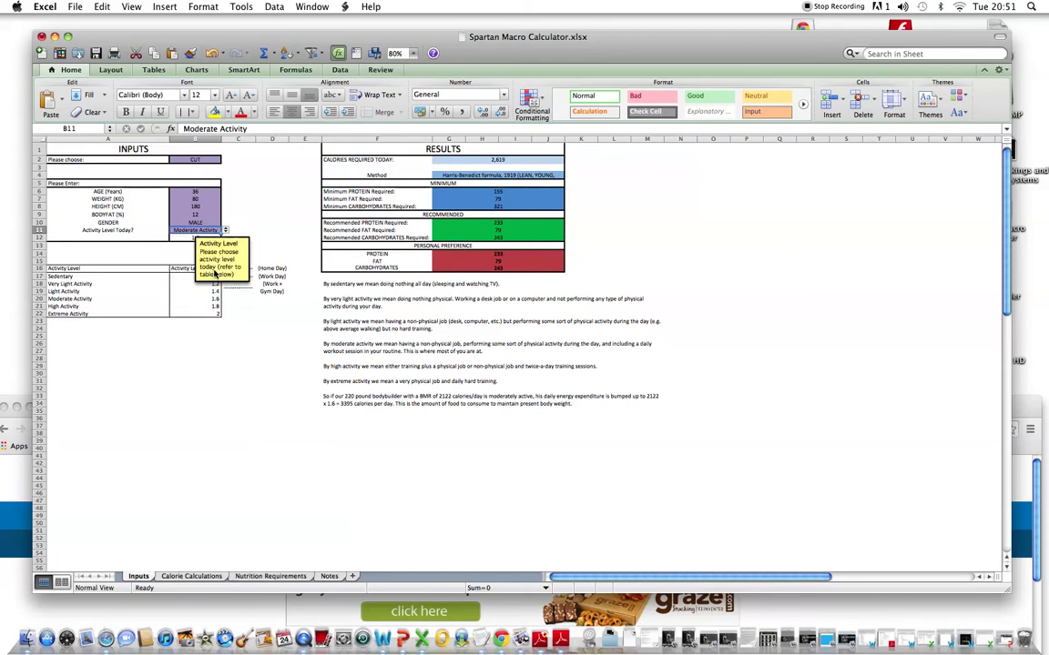
pyautogui.click(258, 221)
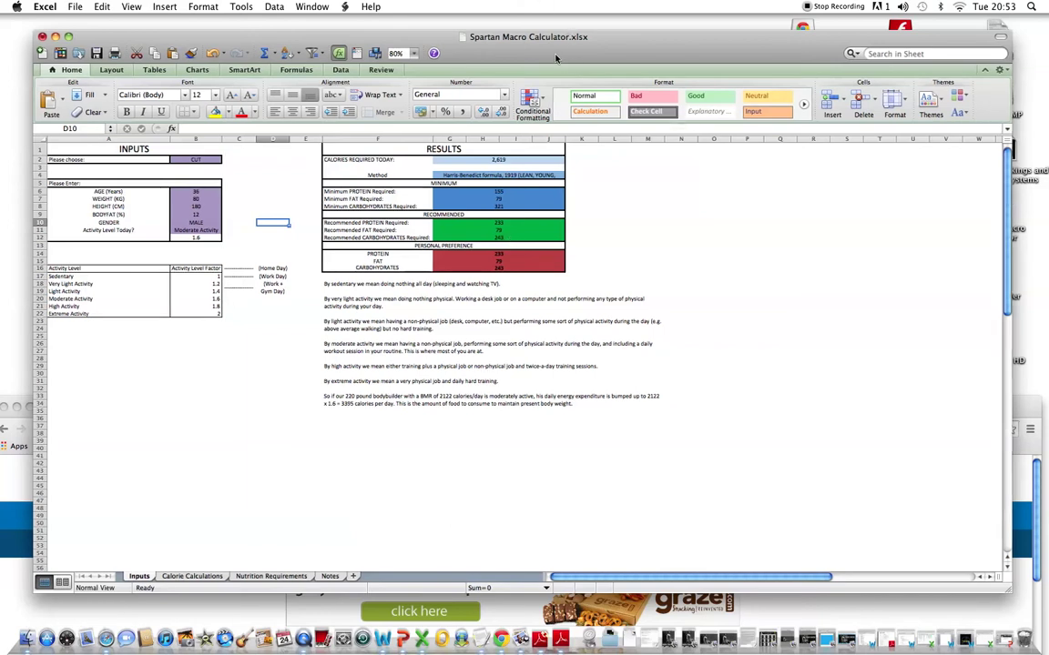
# Step: Drag the Excel calculator window right and up to uncover the browser behind it
pyautogui.moveTo(494, 48); pyautogui.dragTo(553, 40)
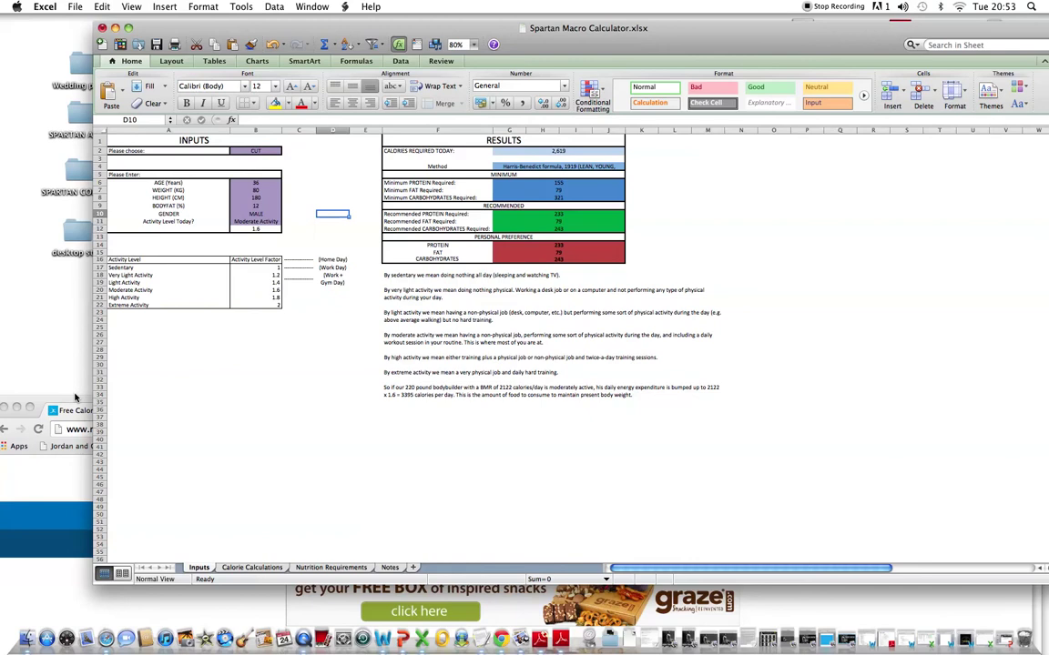
# Step: Raise Chrome, open MyFitnessPal's Food Diary for June 24, 2014, and scroll to Dinner
pyautogui.moveTo(75, 398); pyautogui.dragTo(102, 23)
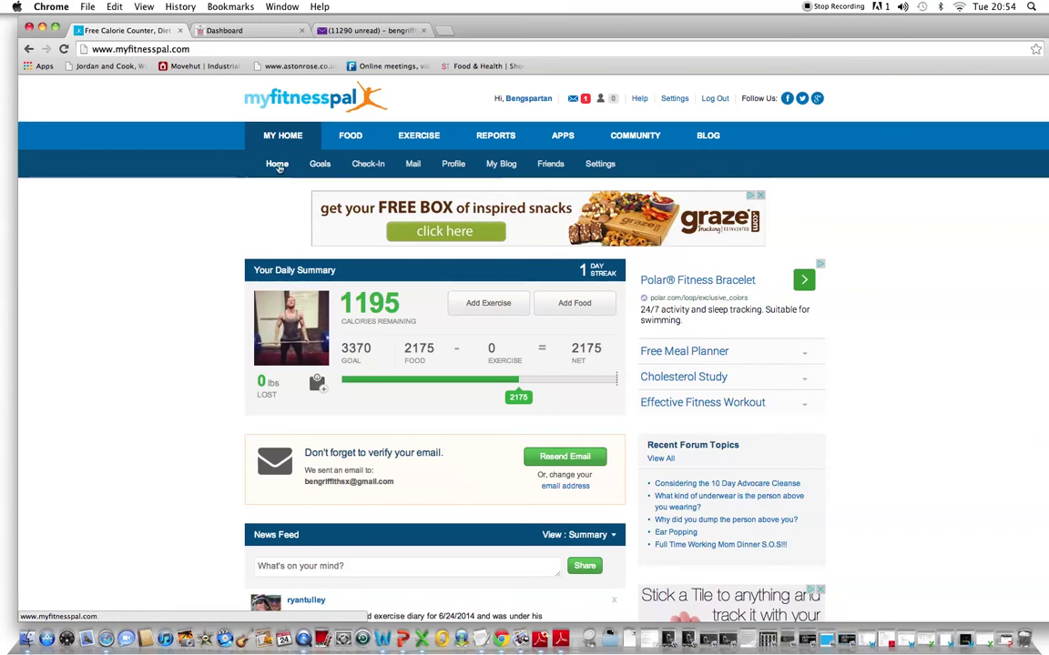
pyautogui.click(362, 138)
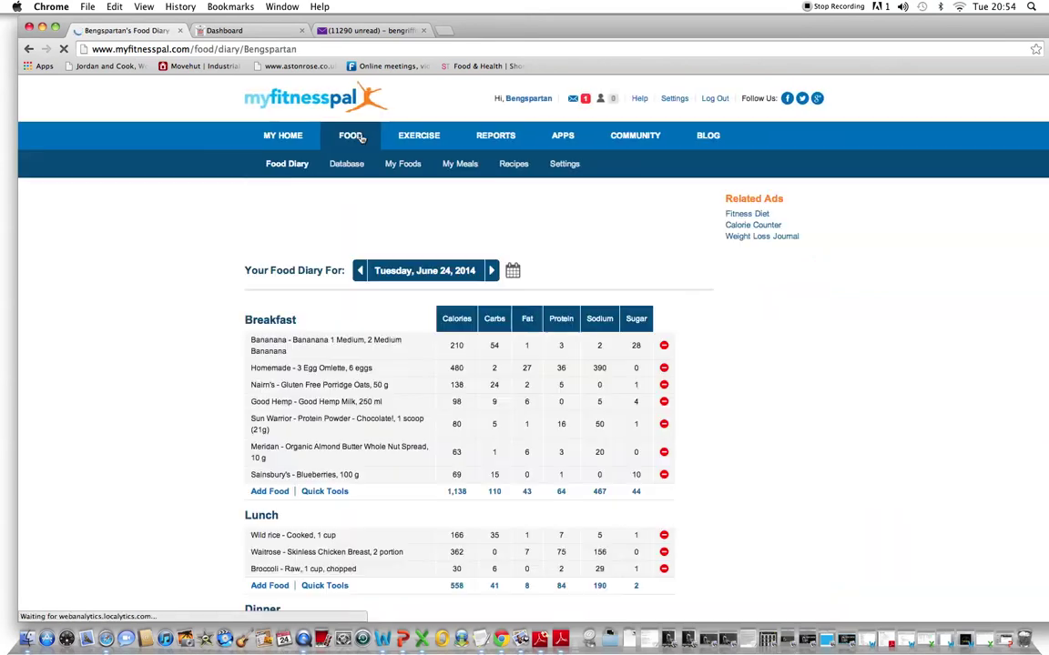
pyautogui.click(294, 166)
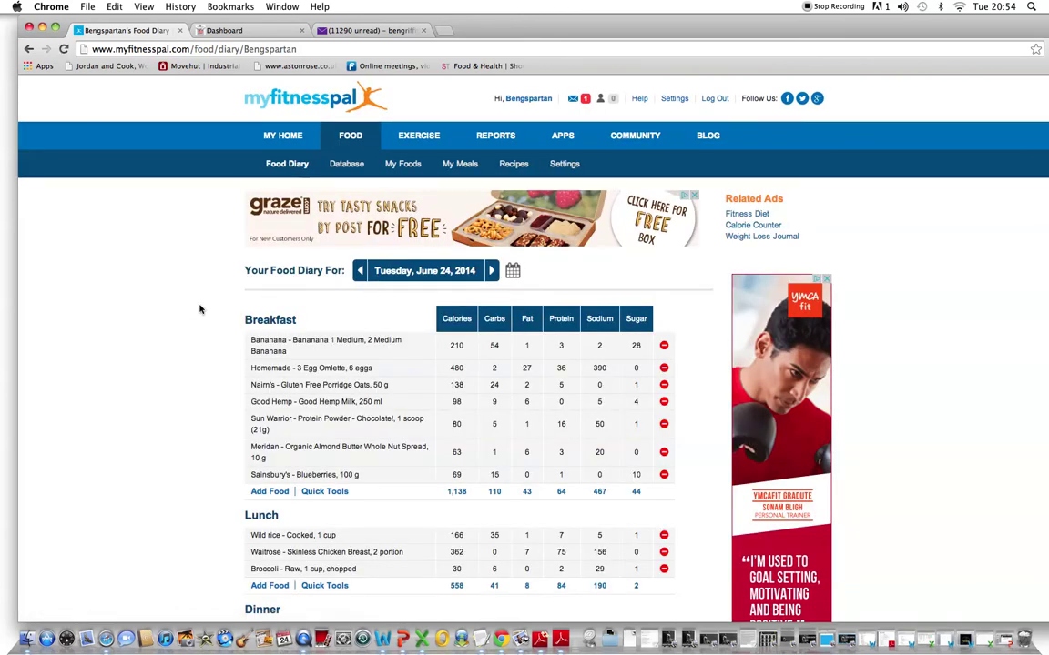
pyautogui.scroll(-1, 201, 310)
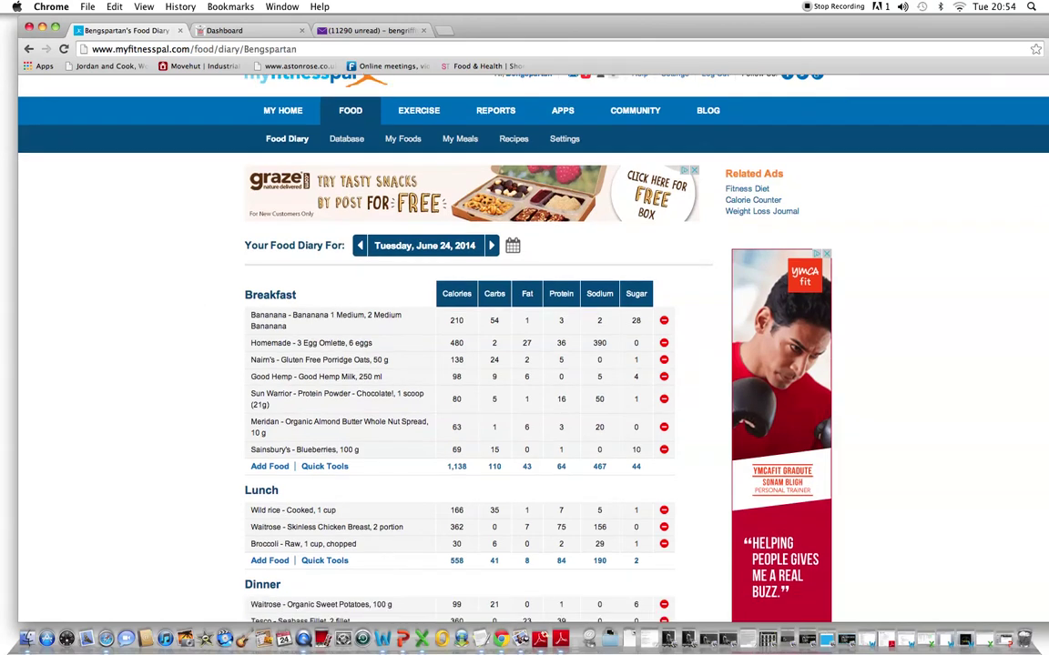
pyautogui.scroll(-1, 481, 327)
pyautogui.scroll(-1, 481, 328)
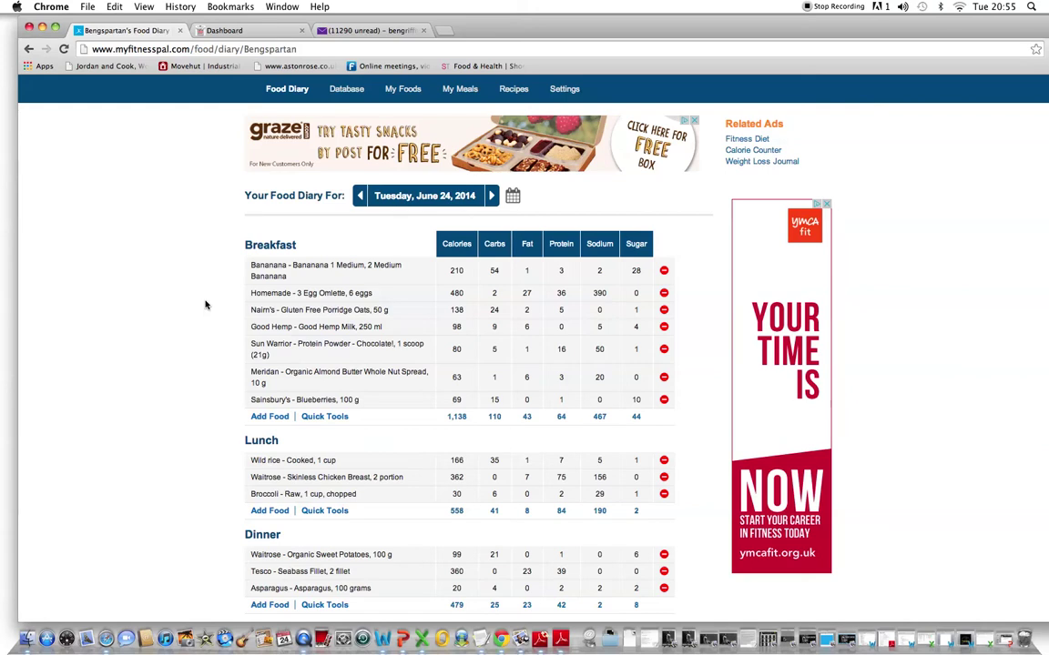
pyautogui.scroll(-1, 205, 305)
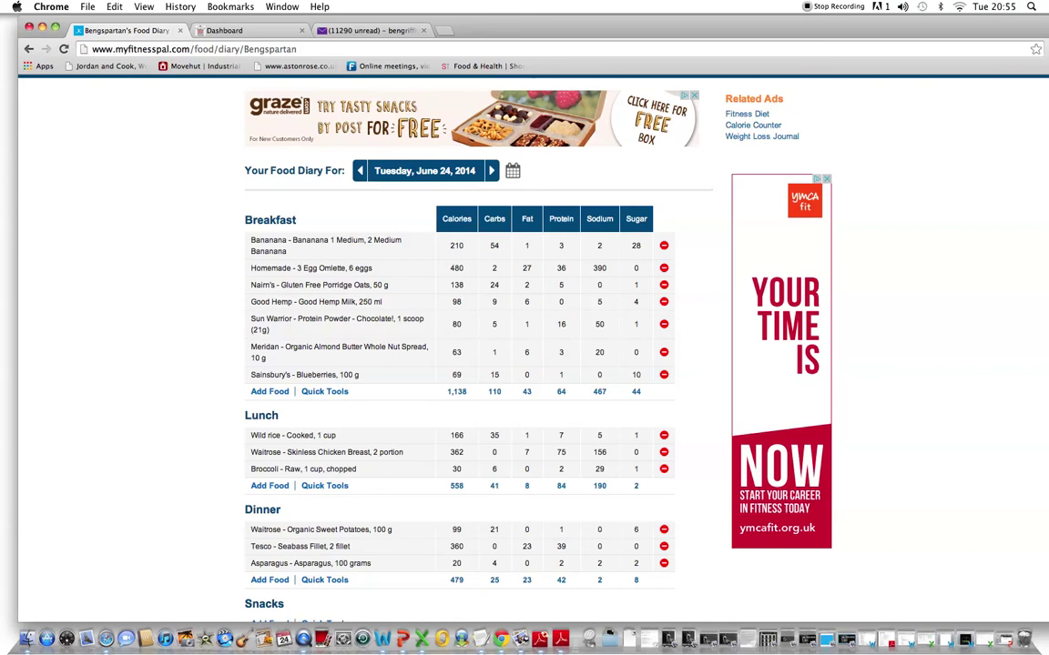
pyautogui.scroll(-2, 140, 376)
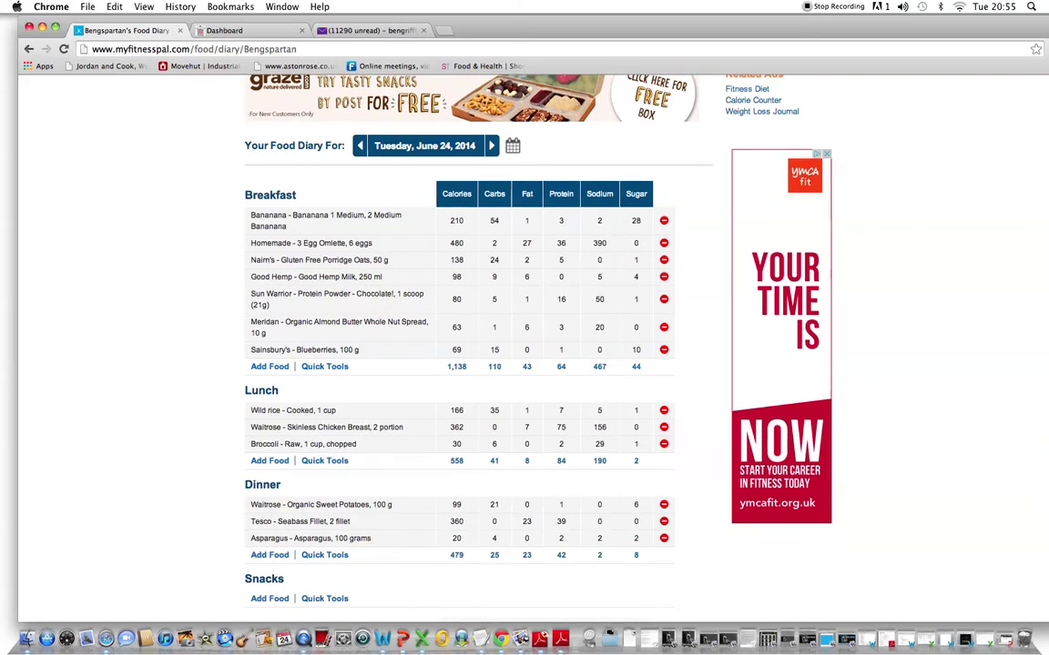
# Step: Scroll the June 24 diary down, then back up to the date bar and site navigation
pyautogui.scroll(-1, 140, 376)
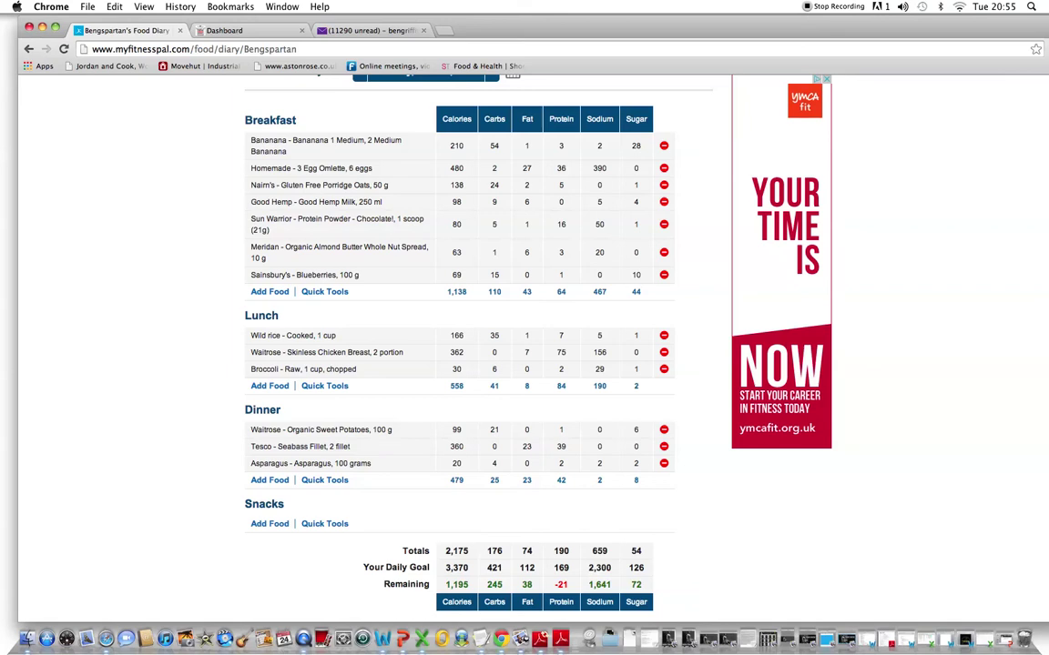
pyautogui.scroll(-2, 485, 311)
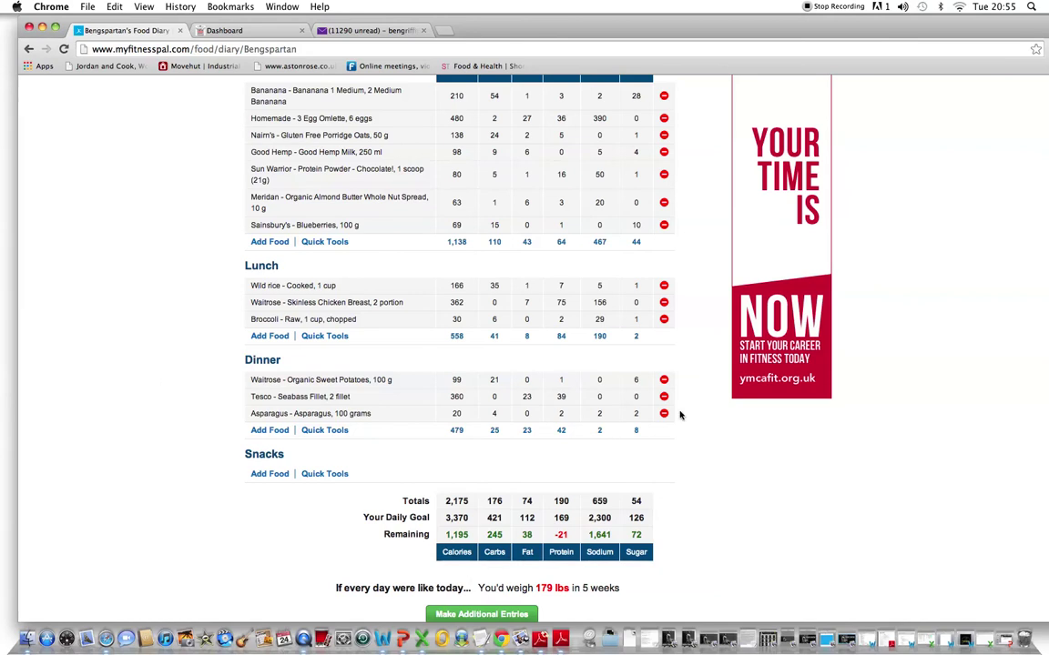
pyautogui.scroll(1, 864, 360)
pyautogui.scroll(2, 544, 328)
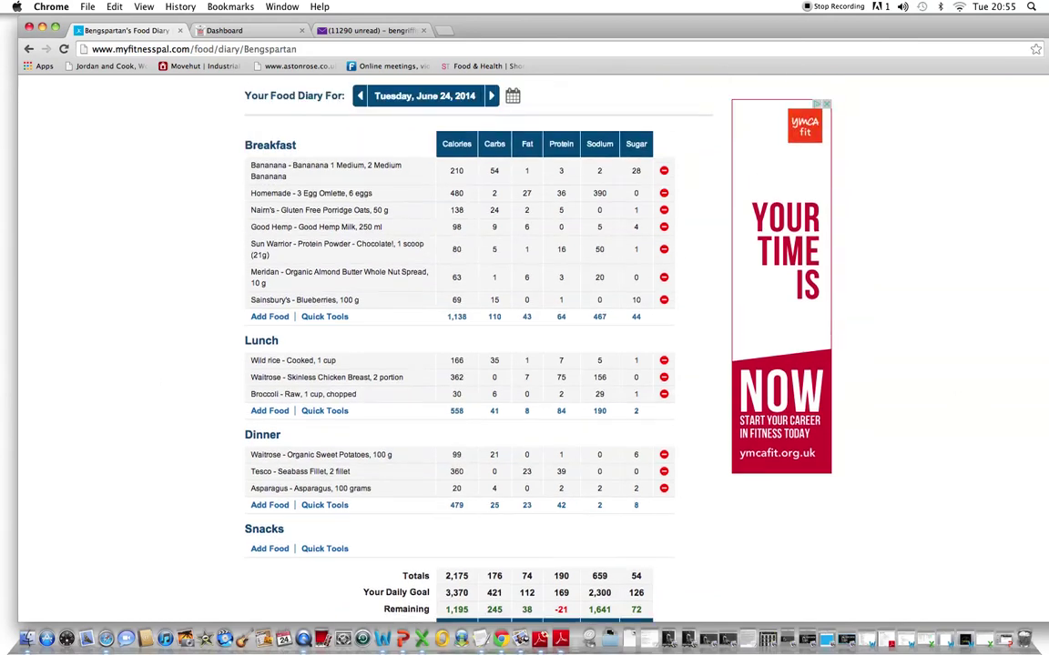
pyautogui.scroll(4, 543, 328)
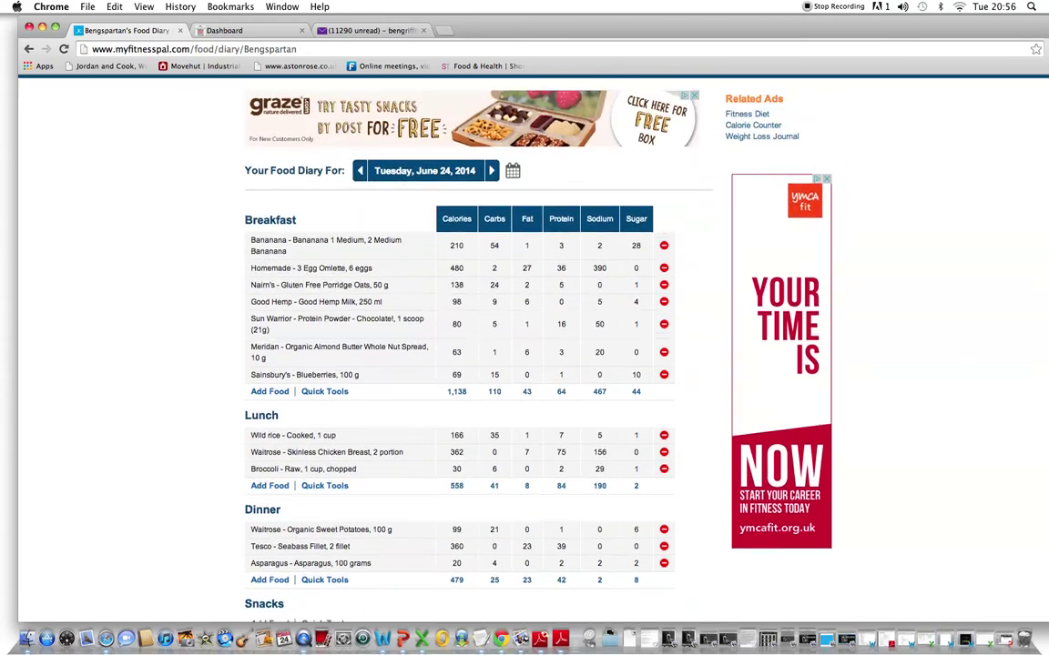
pyautogui.scroll(1, 544, 328)
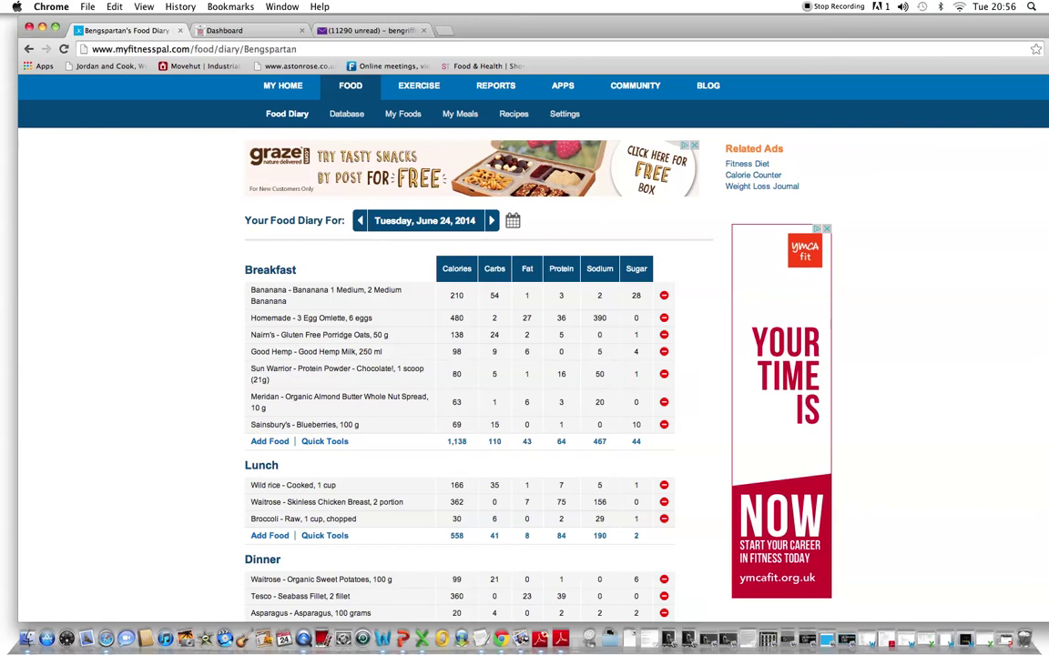
pyautogui.scroll(-1, 525, 364)
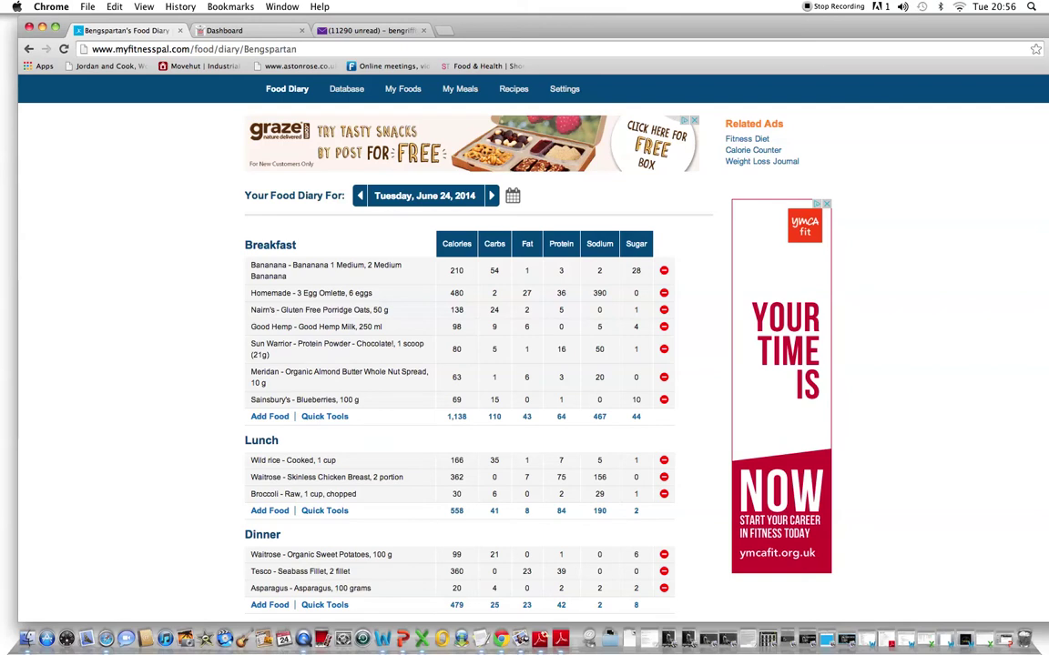
pyautogui.scroll(-1, 524, 364)
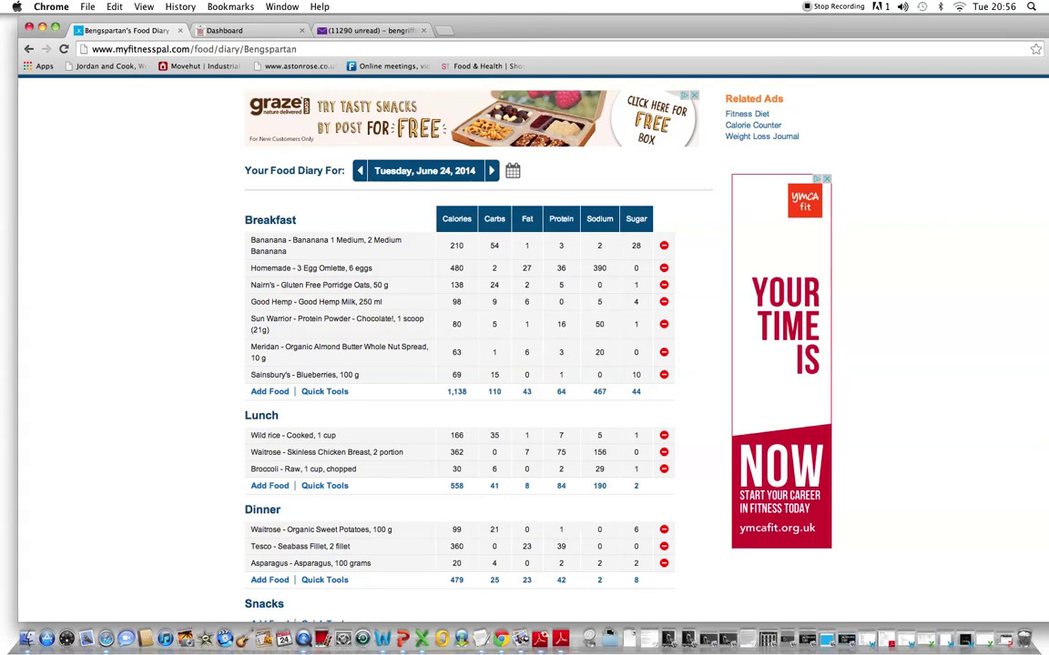
pyautogui.scroll(-3, 524, 346)
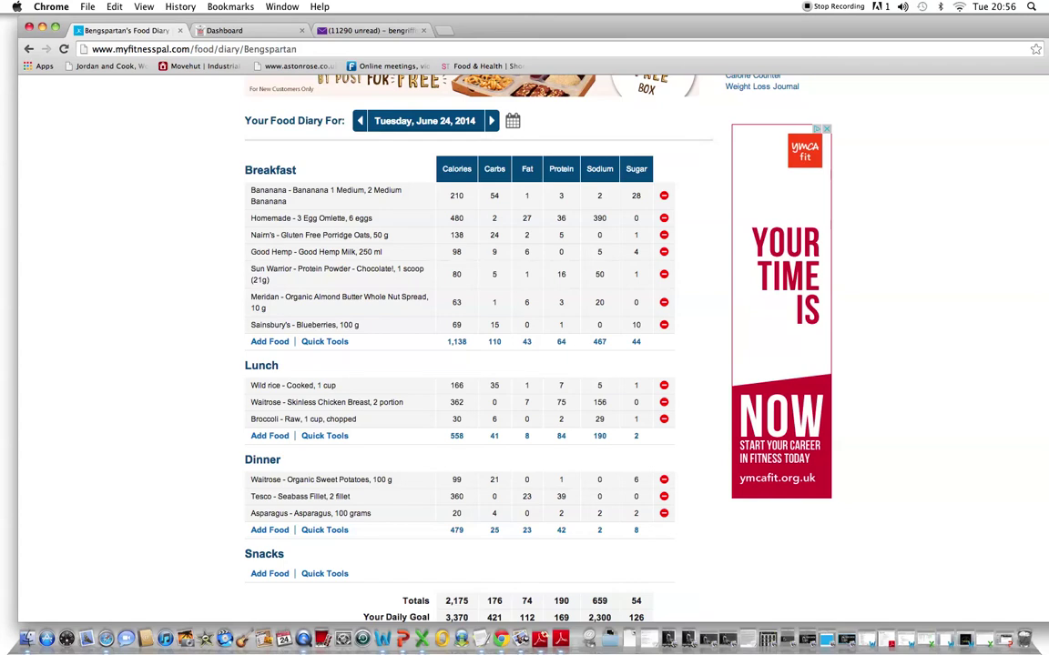
# Step: Scroll the June 24 diary down to the Totals, Your Daily Goal and Remaining rows
pyautogui.scroll(-2, 485, 328)
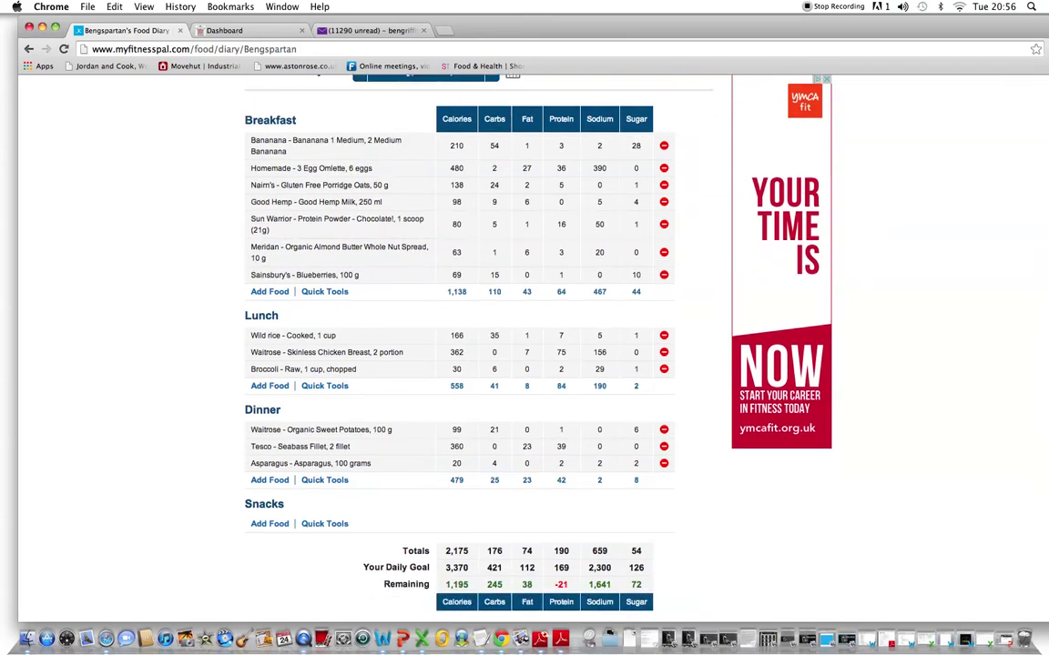
pyautogui.scroll(-1, 484, 328)
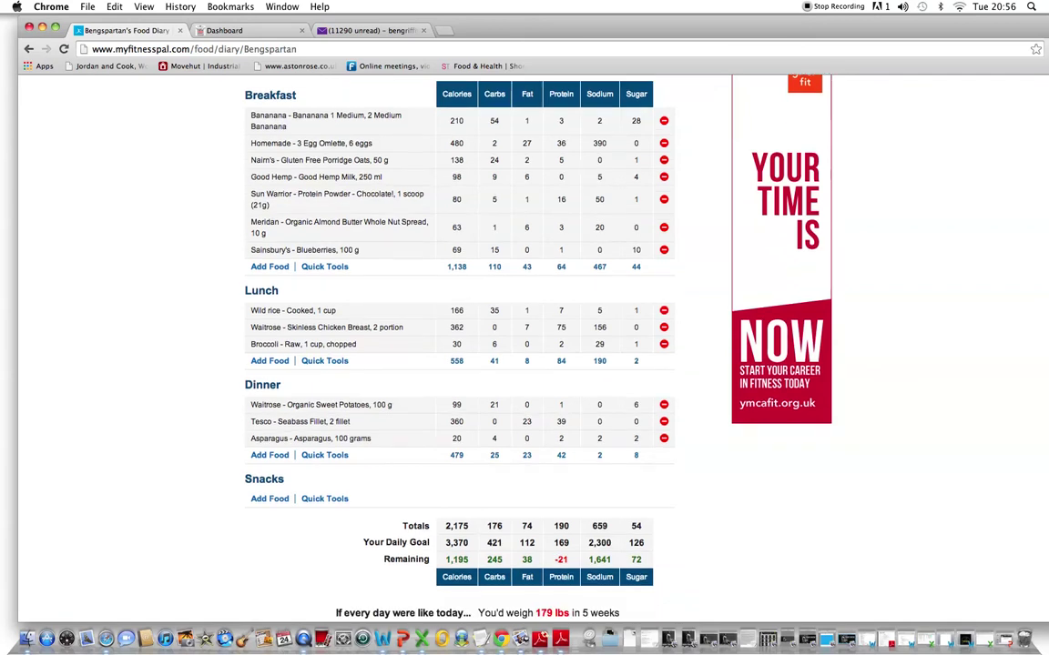
pyautogui.scroll(-1, 485, 328)
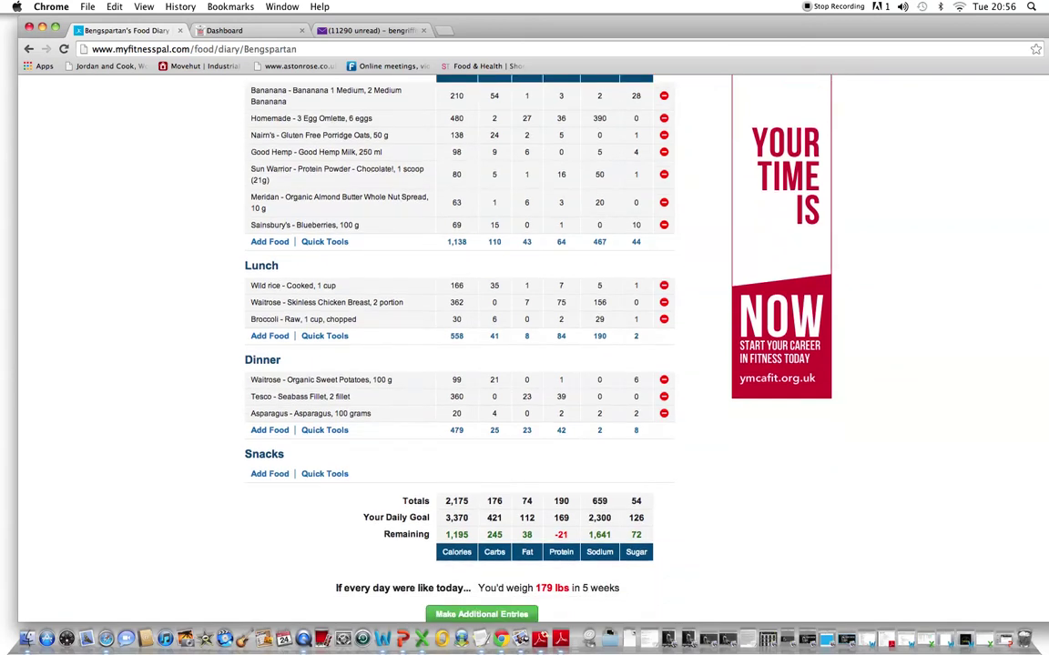
pyautogui.scroll(1, 485, 328)
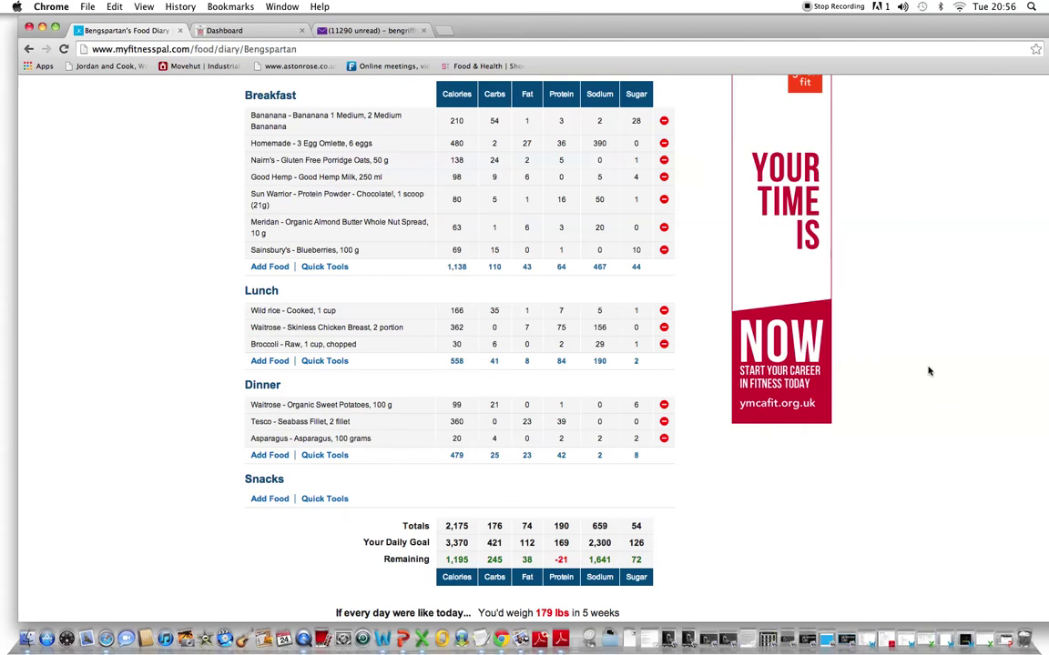
# Step: Drag Chrome down so the calculator's 2,619-calorie macro targets show above the diary
pyautogui.moveTo(720, 43); pyautogui.dragTo(772, 66)
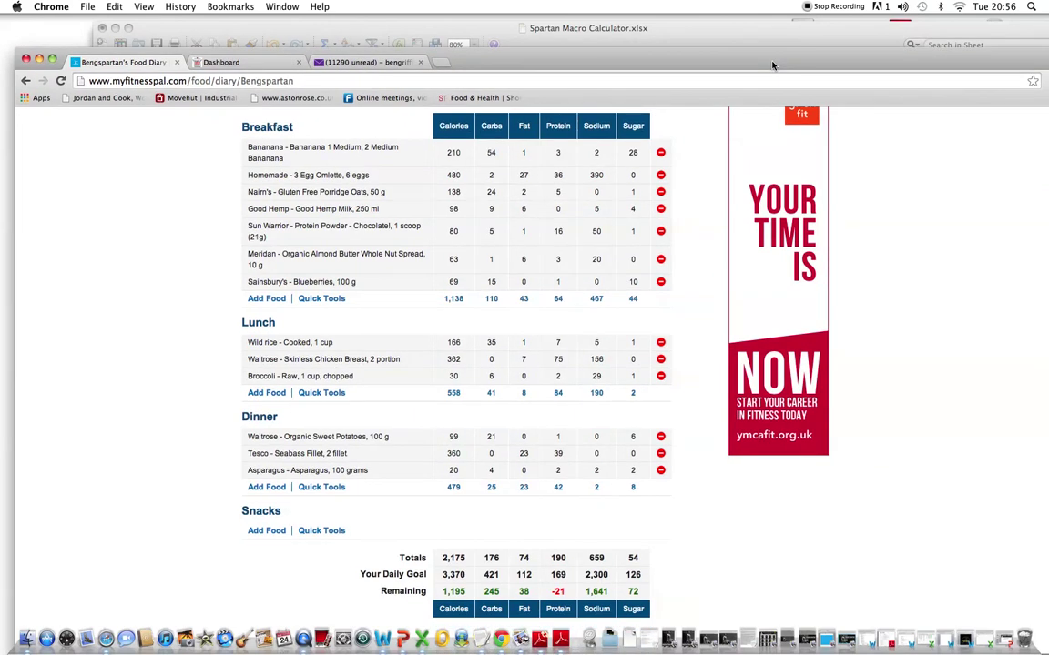
pyautogui.moveTo(772, 66); pyautogui.dragTo(737, 39)
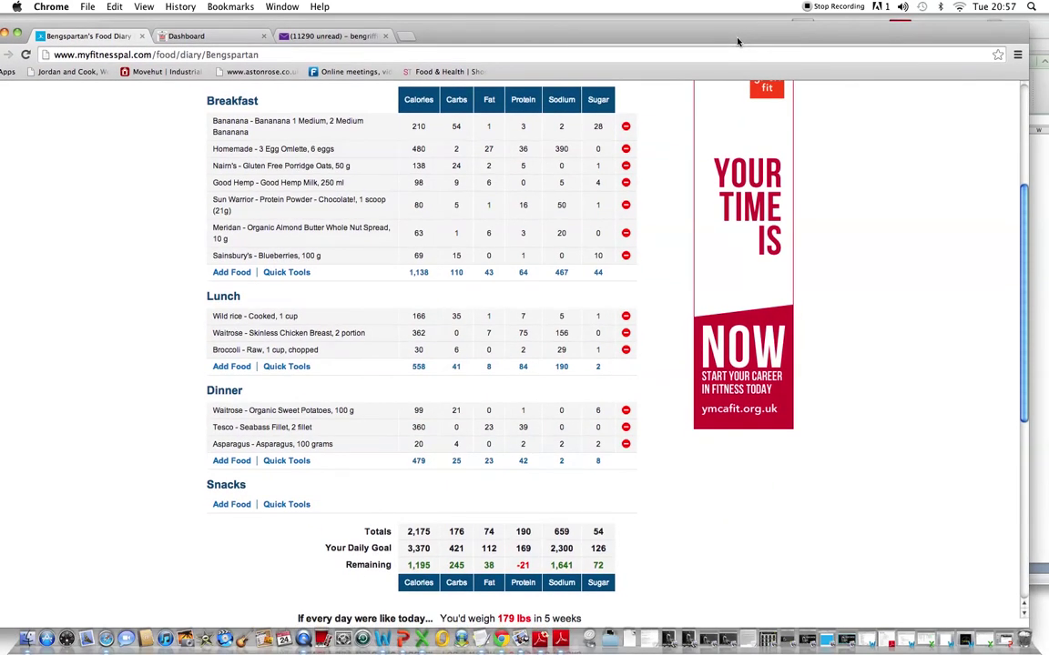
pyautogui.moveTo(738, 41); pyautogui.dragTo(720, 417)
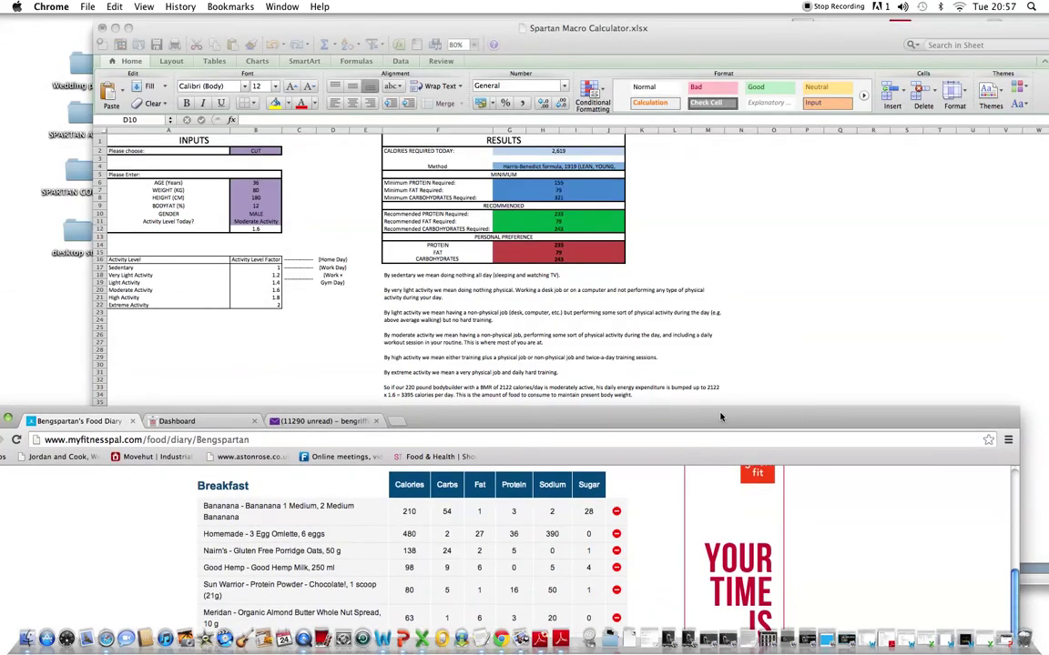
pyautogui.moveTo(720, 417); pyautogui.dragTo(744, 367)
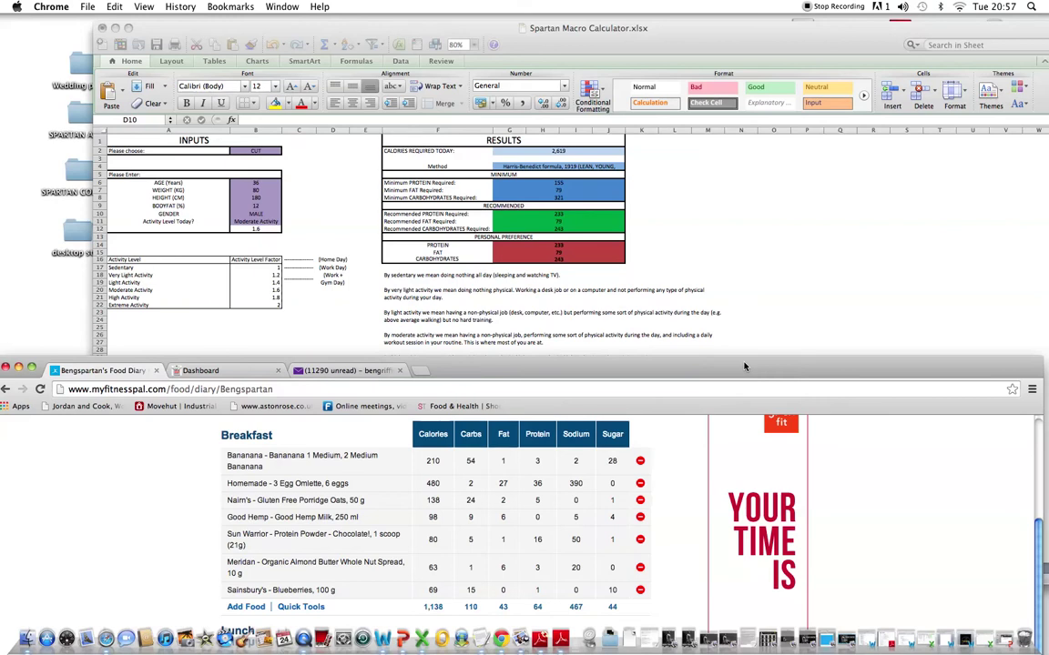
pyautogui.moveTo(744, 366); pyautogui.dragTo(743, 361)
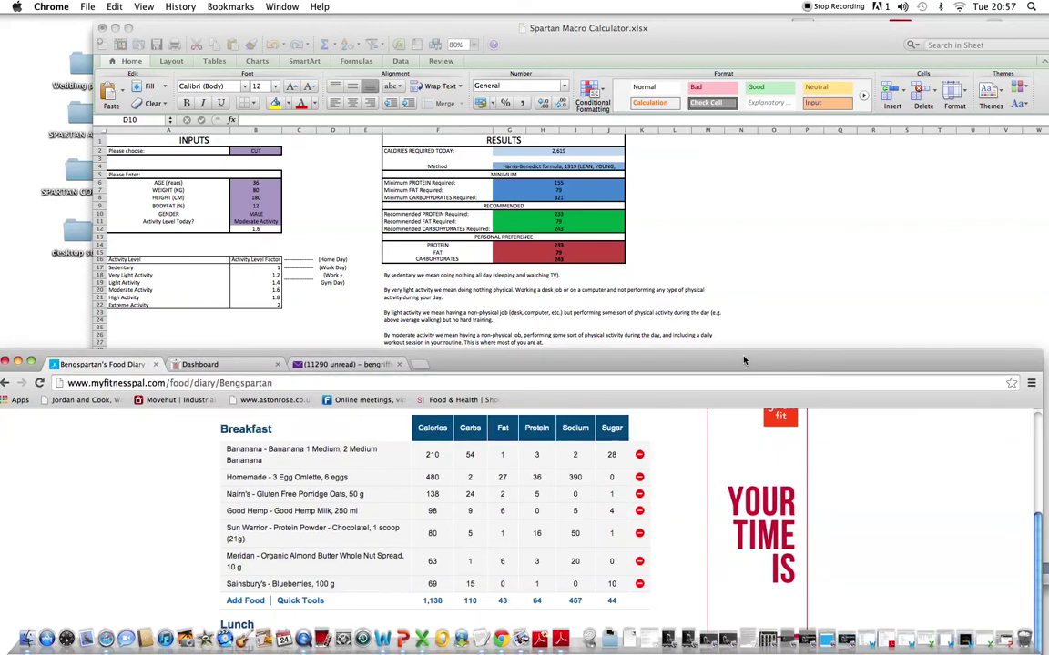
# Step: Drag the Chrome window back to the top of the screen, covering the Excel calculator
pyautogui.moveTo(743, 360); pyautogui.dragTo(751, 24)
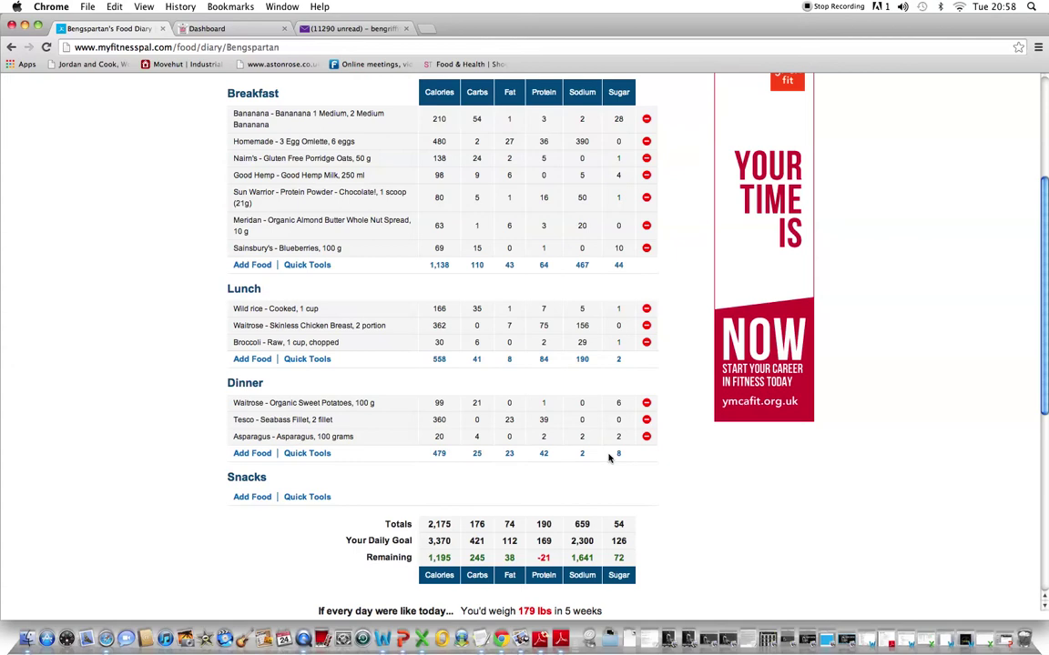
# Step: Switch to the FitPro Dashboard tab, raise the volume, and browse the calculators list
pyautogui.click(252, 31)
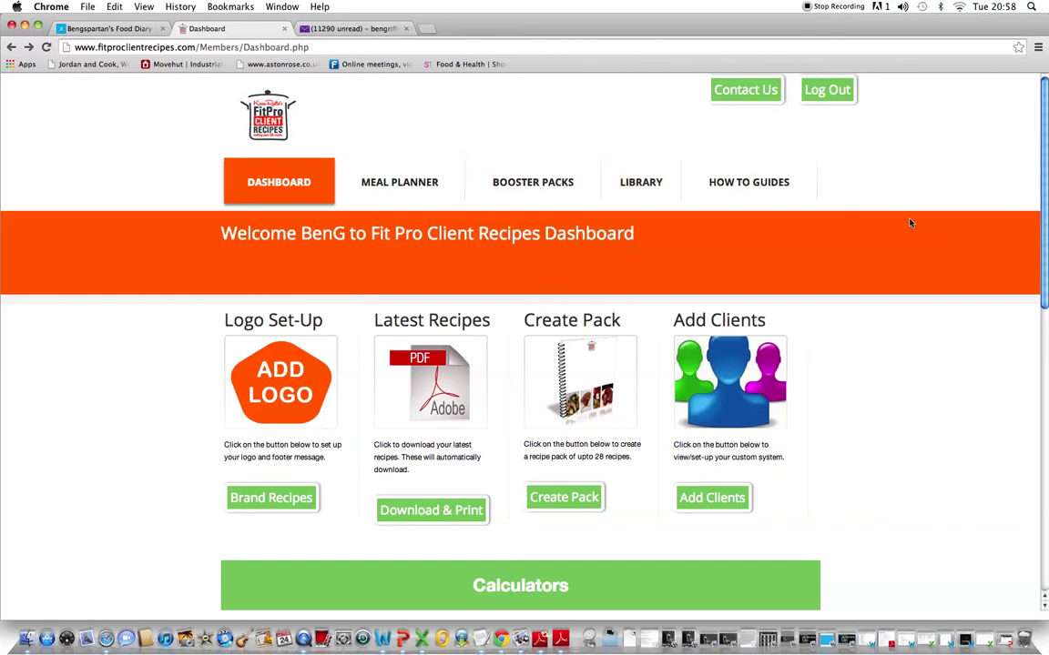
pyautogui.press('XF86AudioRaiseVolume')
pyautogui.press('XF86AudioRaiseVolume')
pyautogui.scroll(-1, 1045, 248)
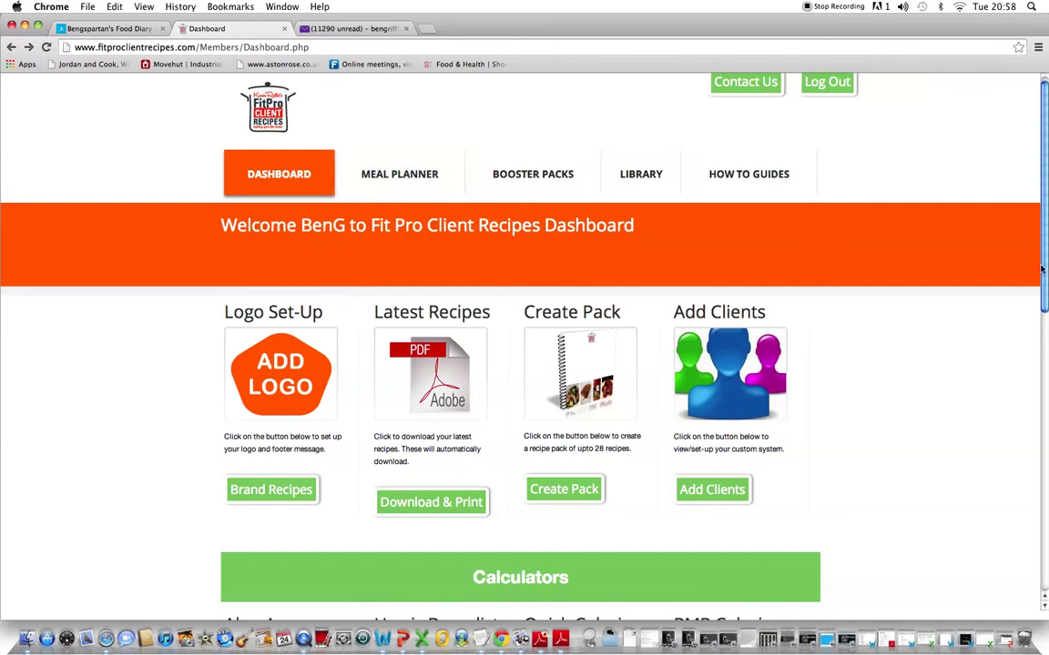
pyautogui.scroll(-5, 471, 364)
pyautogui.scroll(-6, 1032, 491)
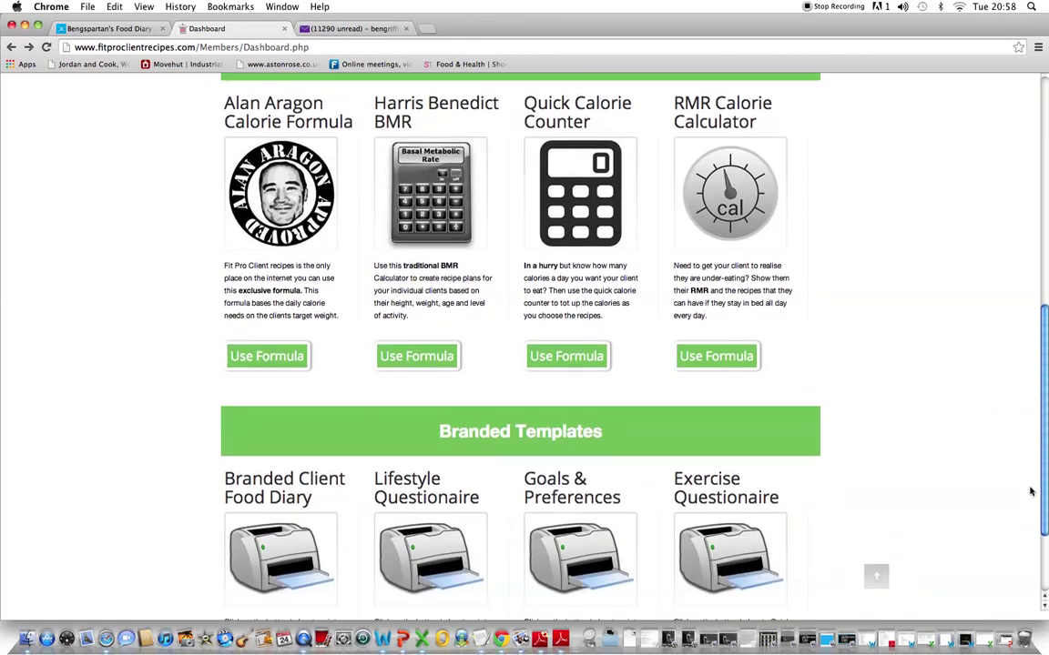
pyautogui.scroll(-2, 1032, 491)
pyautogui.scroll(7, 1011, 414)
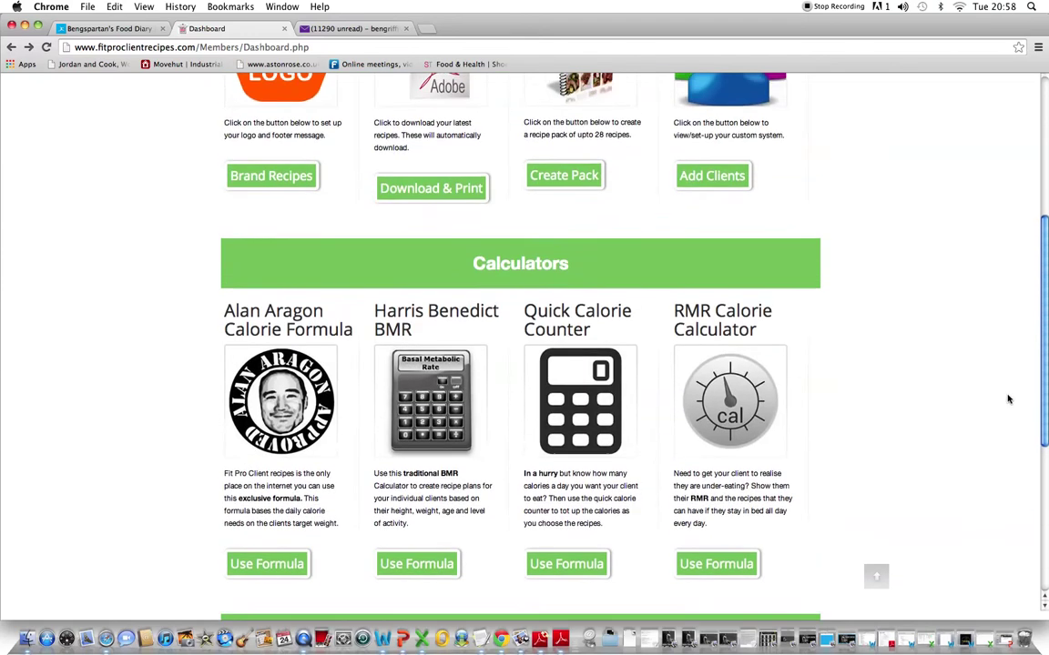
pyautogui.scroll(1, 1007, 375)
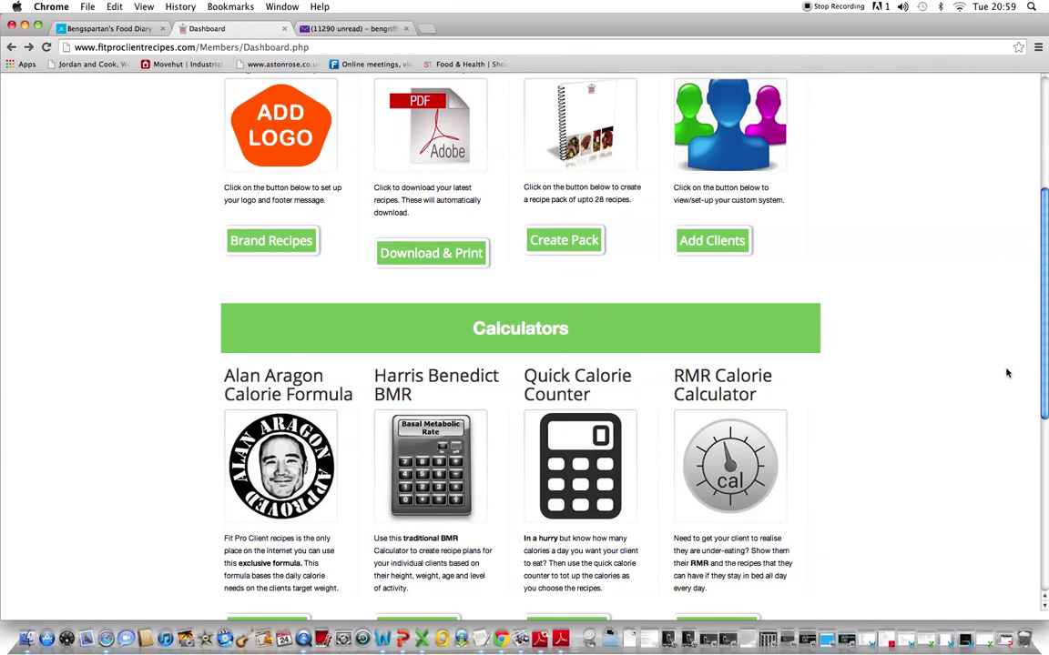
pyautogui.scroll(5, 1006, 364)
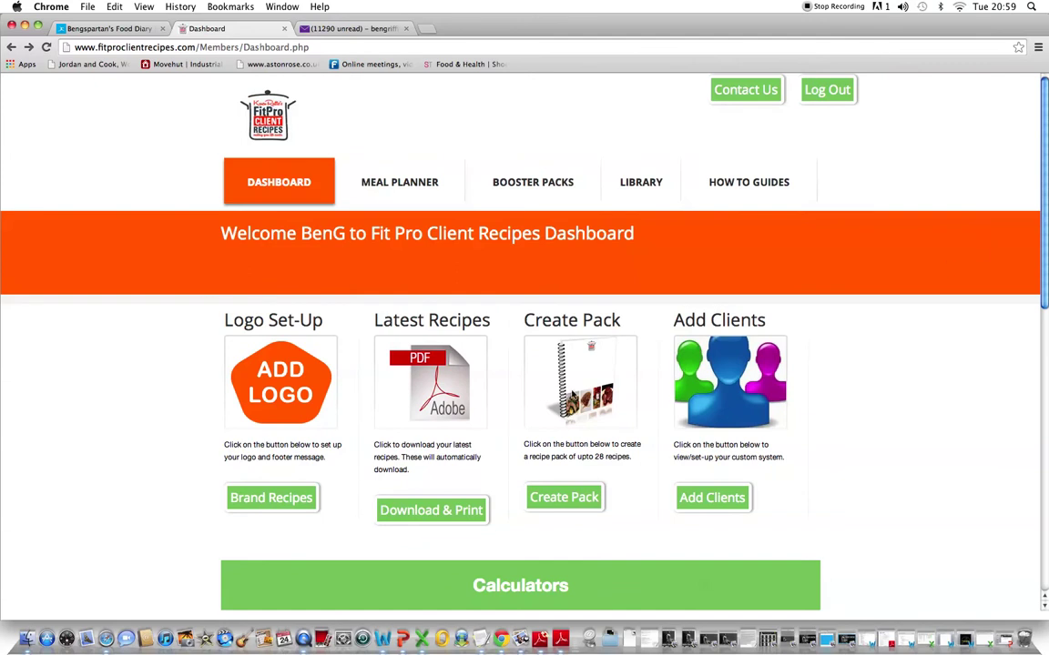
# Step: Open MEAL PLANNER and close the 28-recipes-per-PDF print-limit popup
pyautogui.click(406, 186)
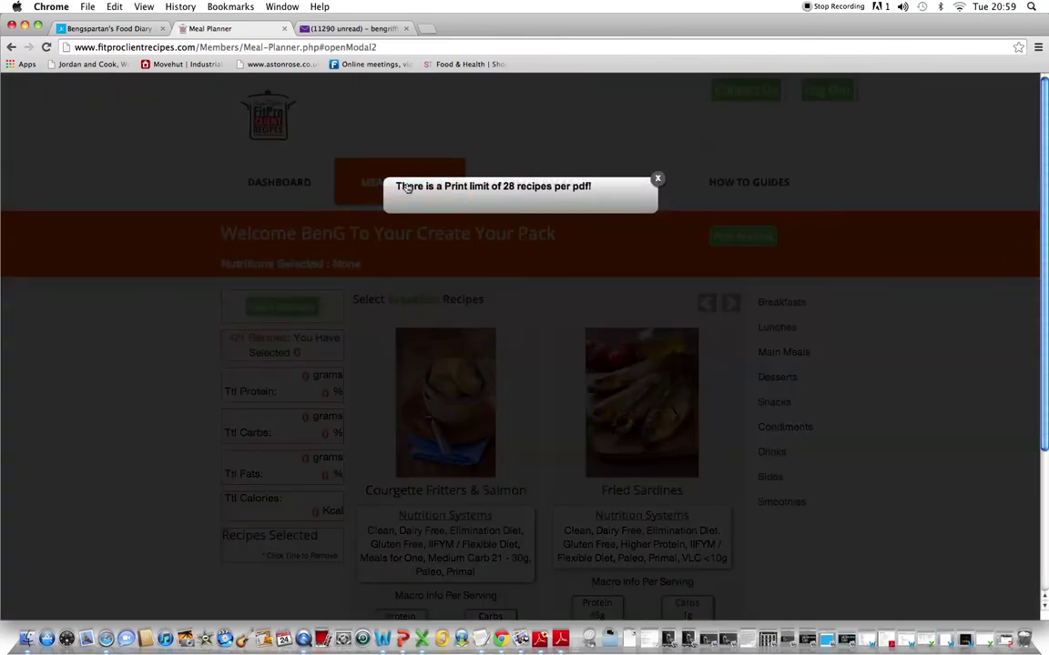
pyautogui.click(657, 179)
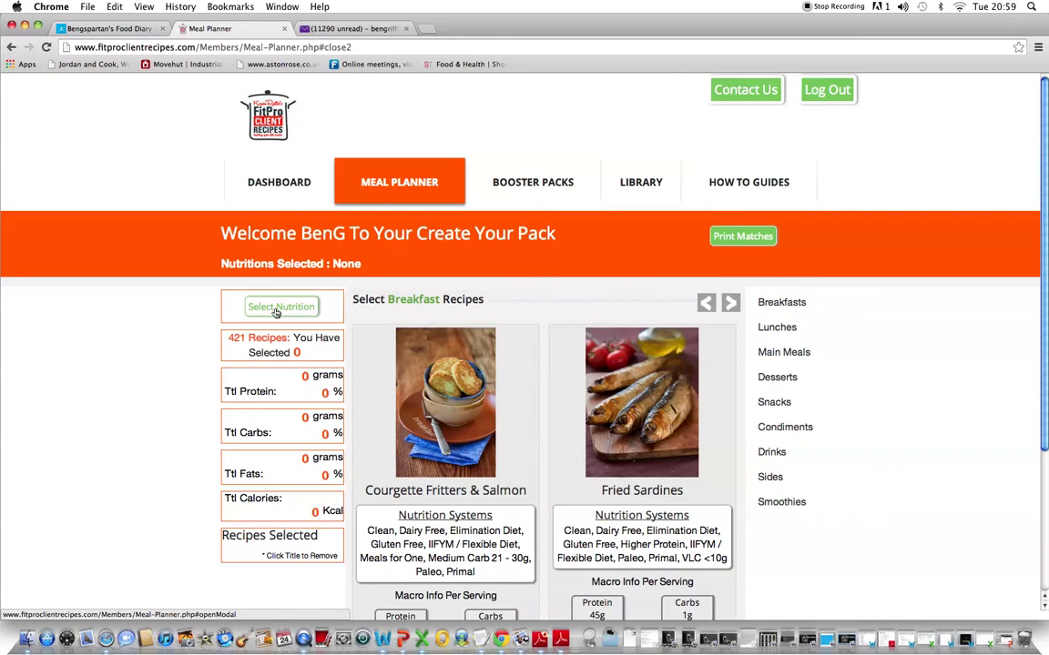
# Step: Page through all the Smoothie recipes in the carousel
pyautogui.click(785, 505)
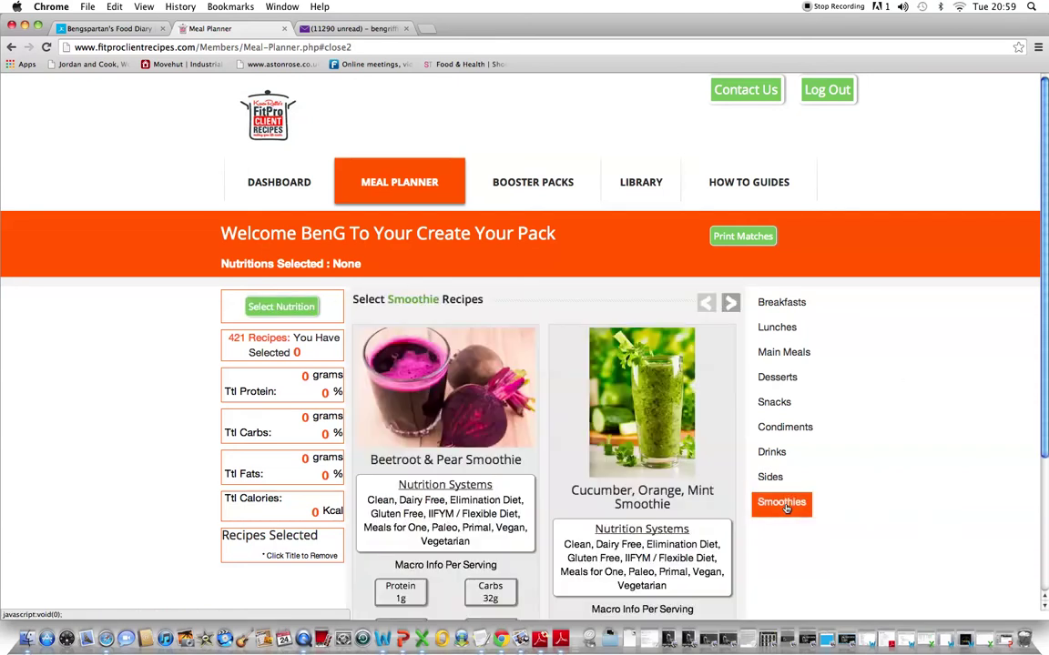
pyautogui.click(731, 305)
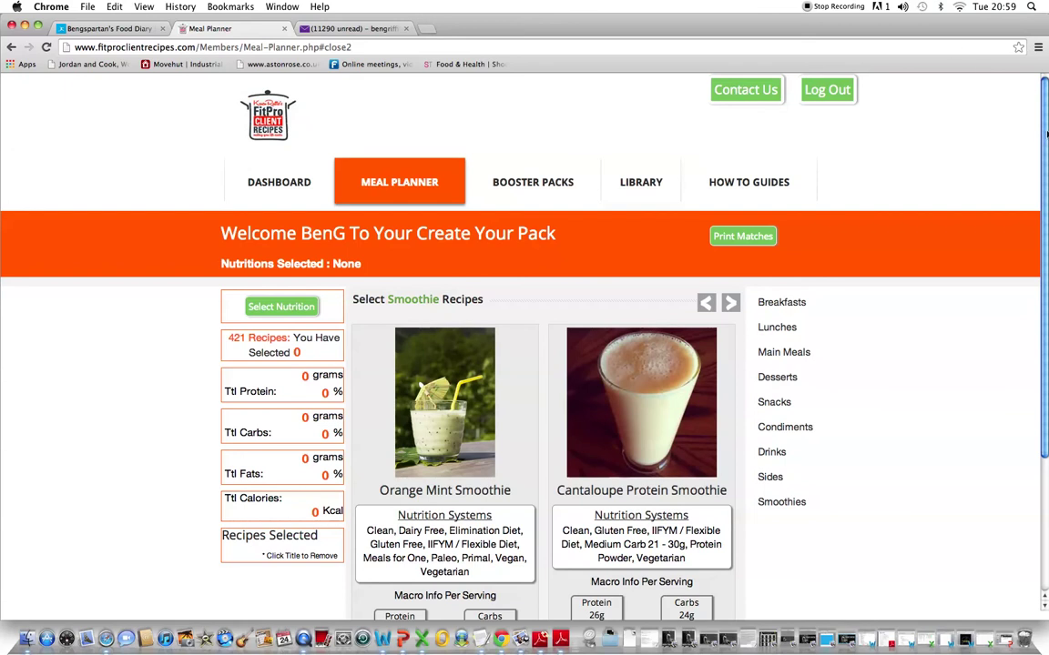
pyautogui.scroll(-5, 1046, 134)
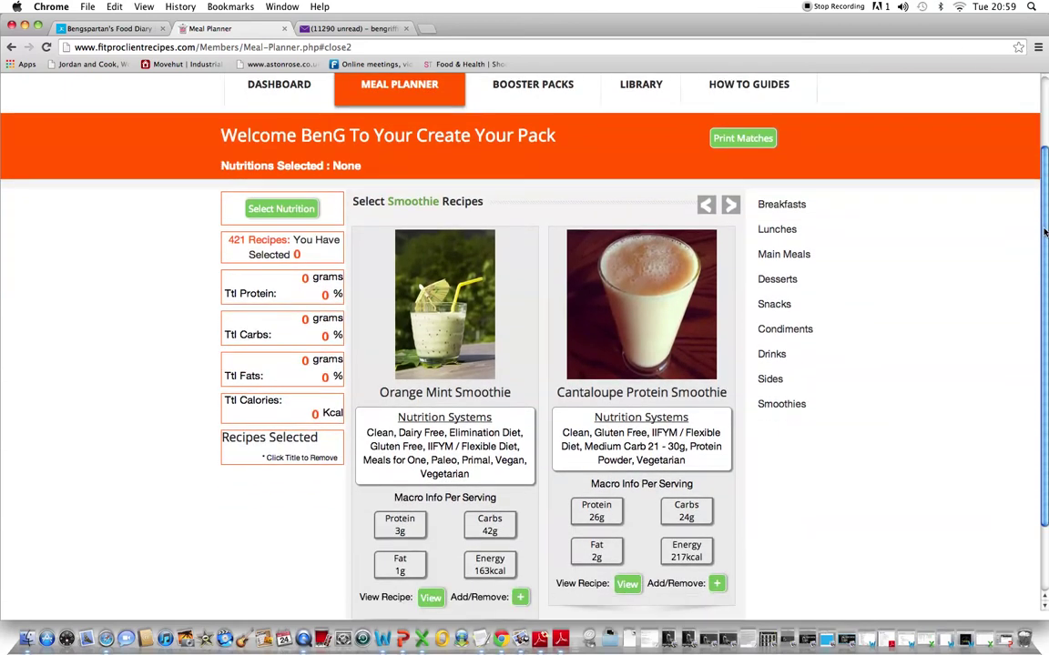
pyautogui.scroll(-2, 1044, 234)
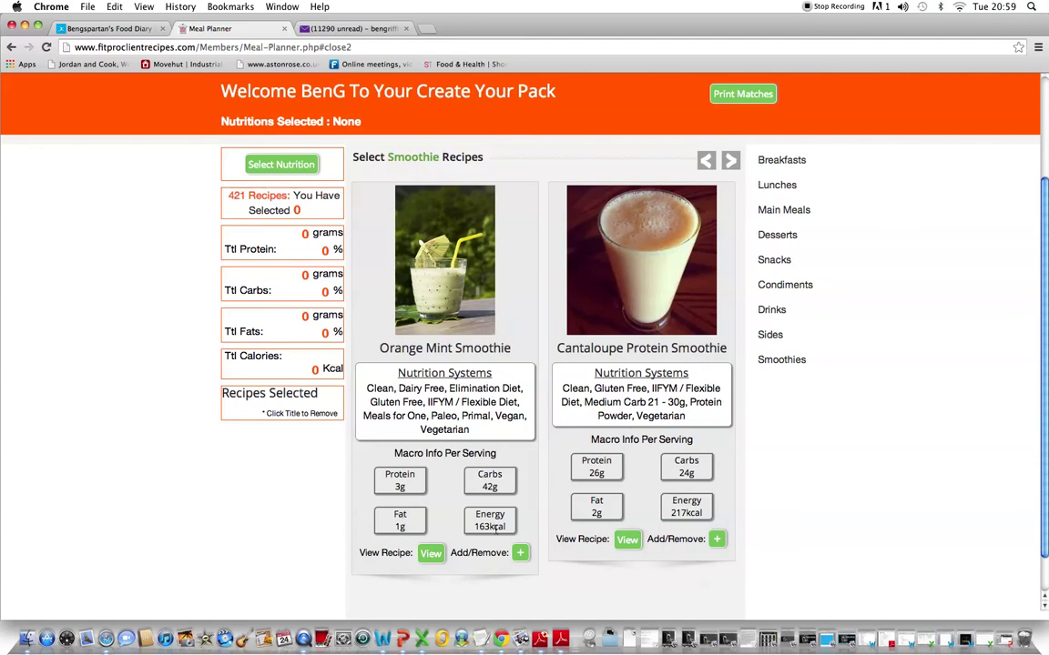
pyautogui.scroll(3, 1036, 338)
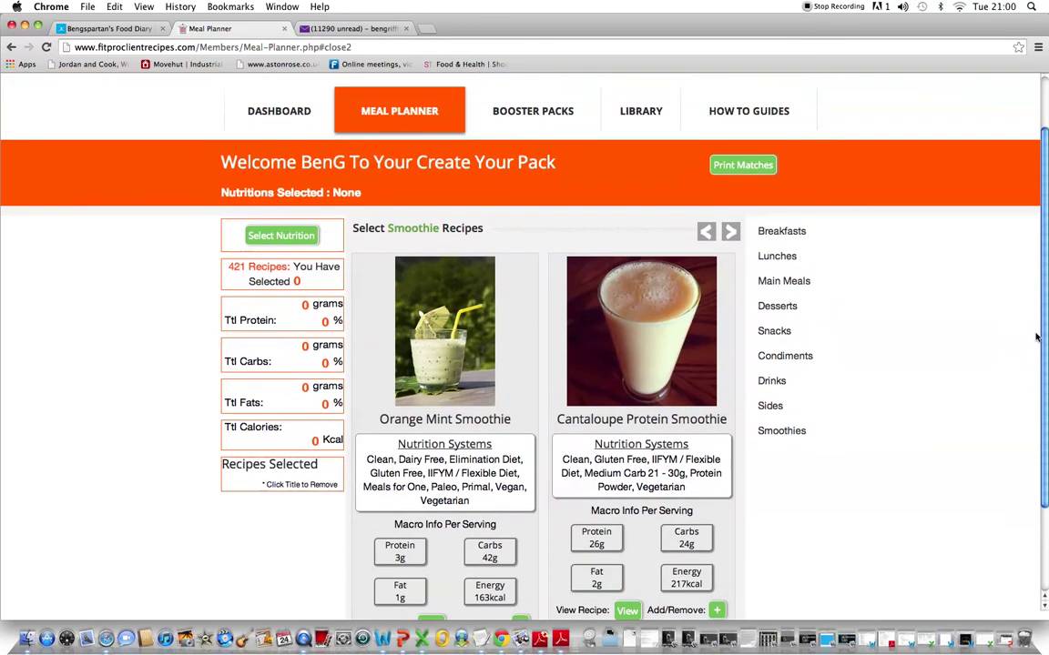
pyautogui.scroll(1, 1036, 338)
pyautogui.scroll(-2, 1037, 335)
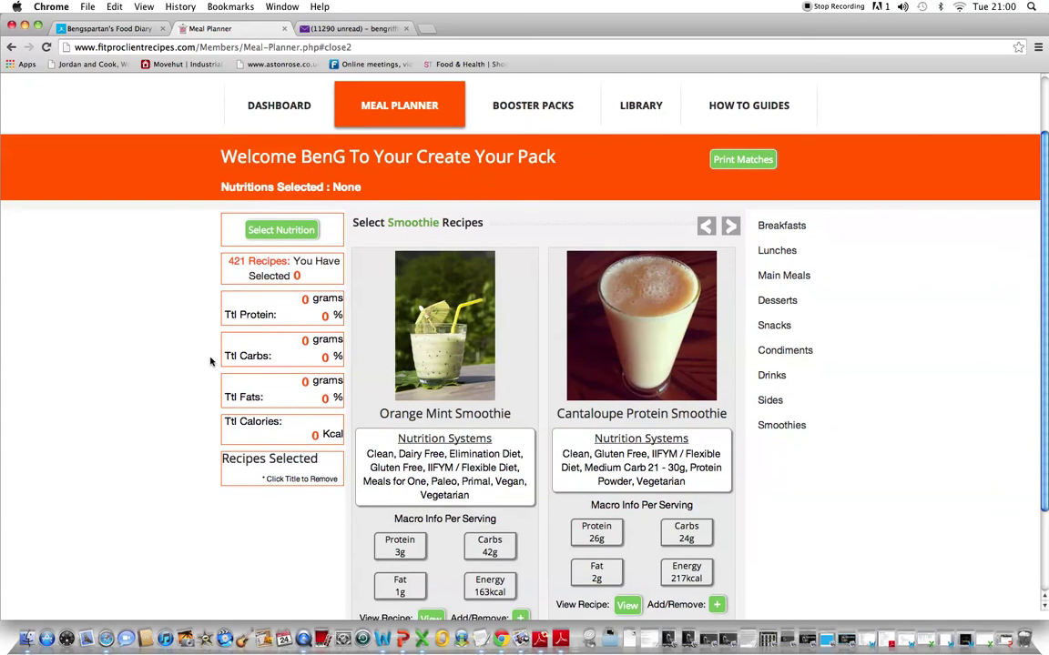
pyautogui.click(730, 228)
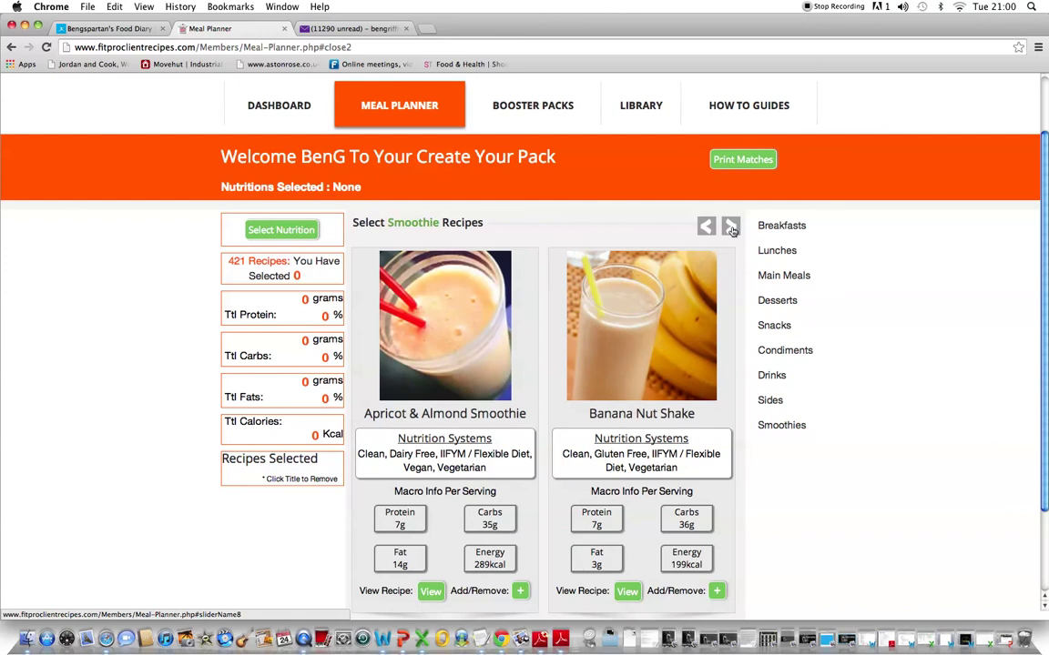
pyautogui.click(731, 228)
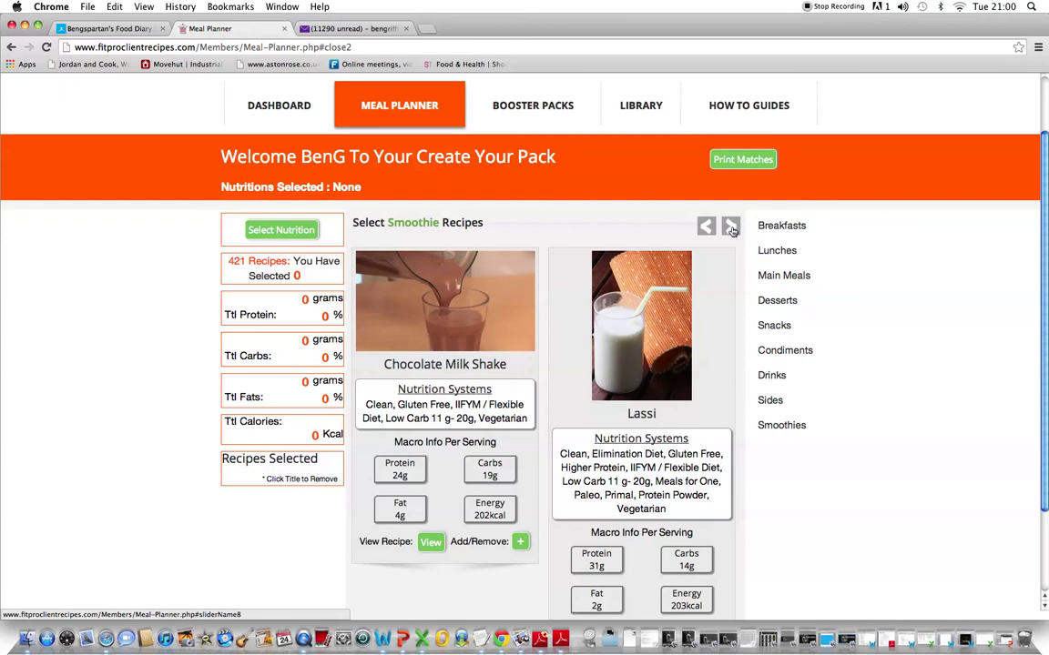
pyautogui.click(731, 228)
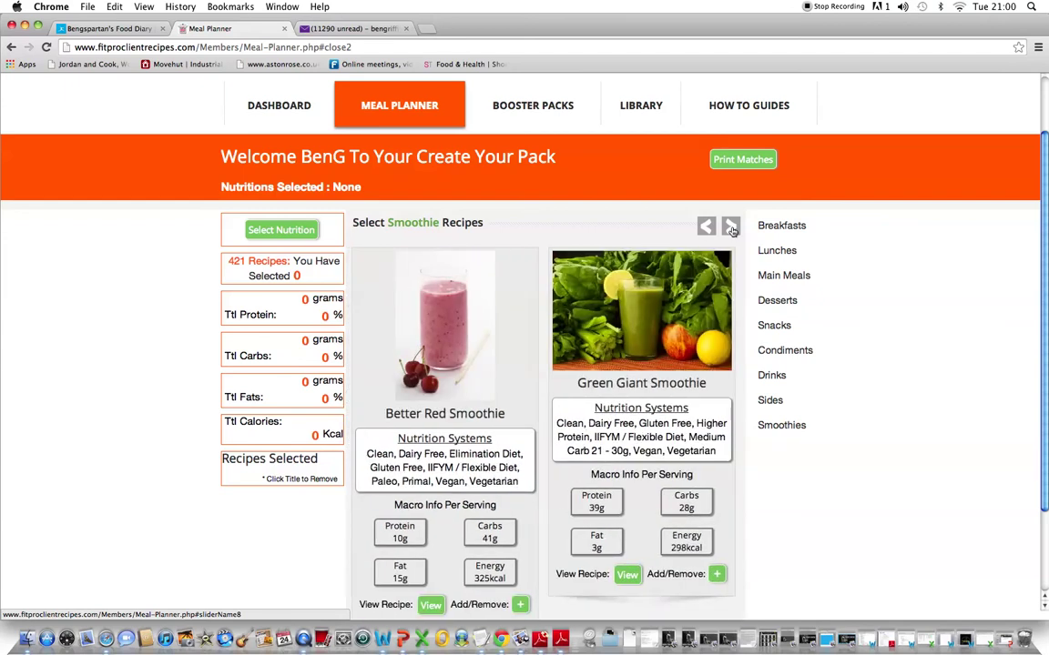
pyautogui.click(731, 227)
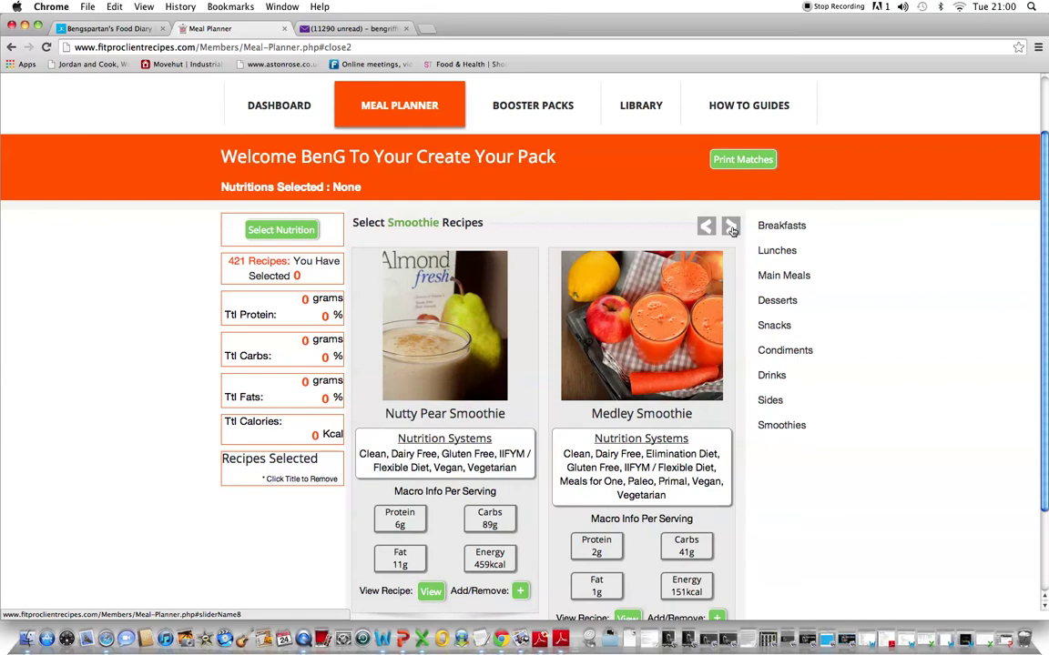
pyautogui.click(731, 228)
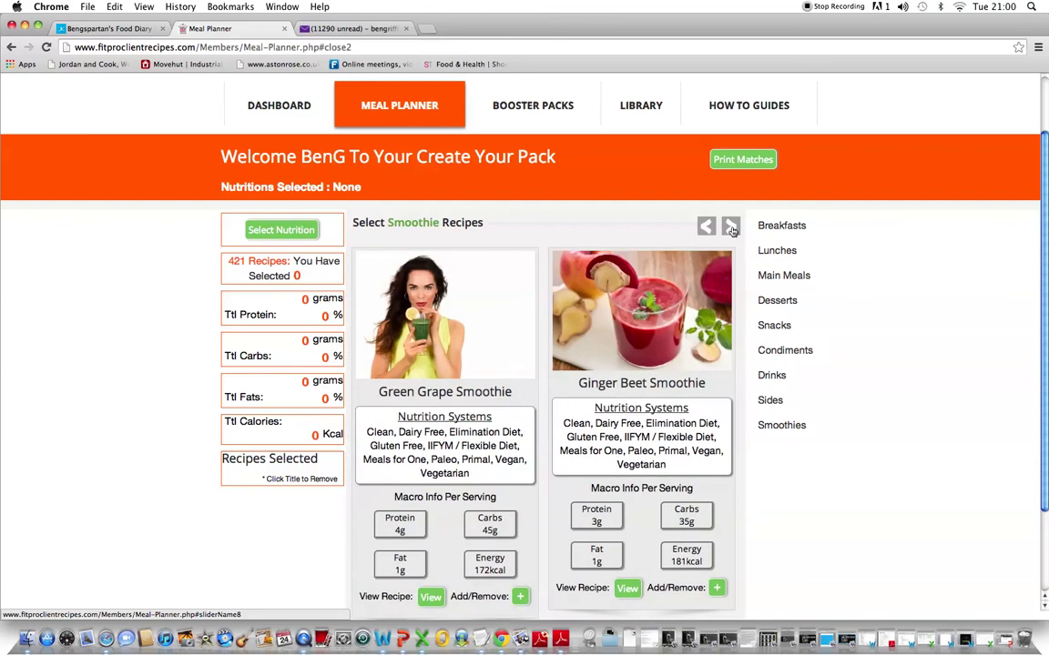
pyautogui.click(731, 228)
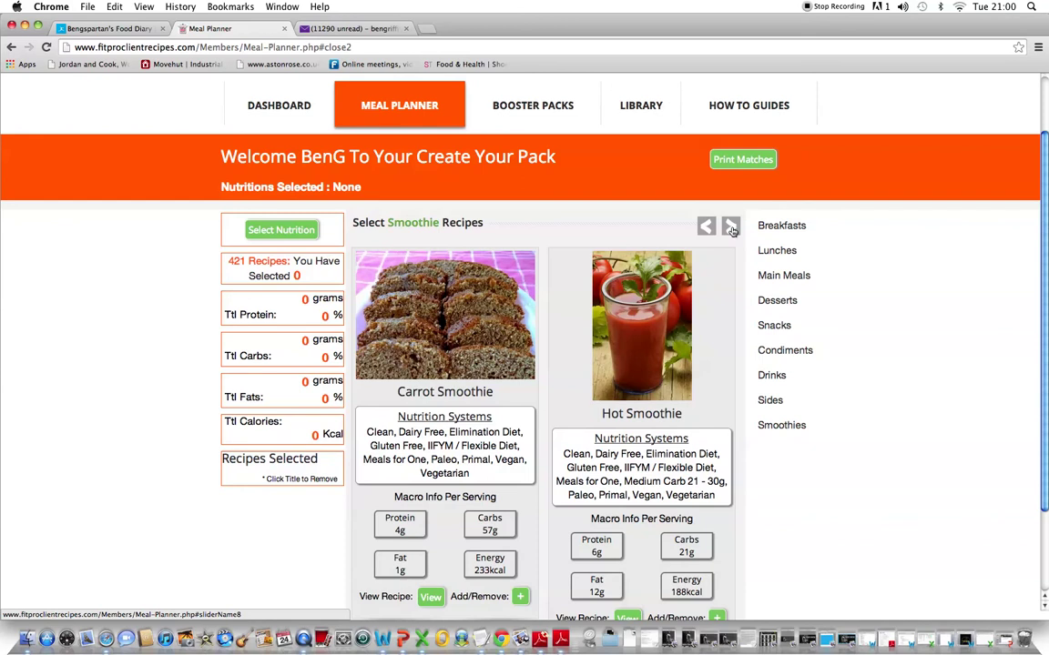
pyautogui.click(731, 227)
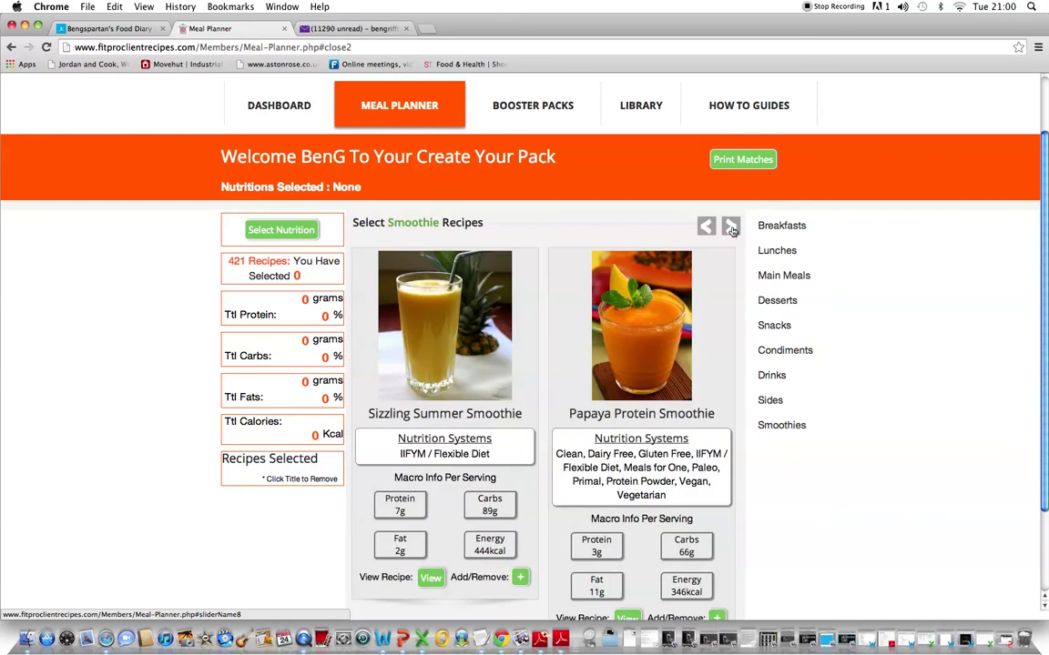
# Step: Look over the Drinks and Snacks recipes, ending on the Desserts list
pyautogui.click(773, 375)
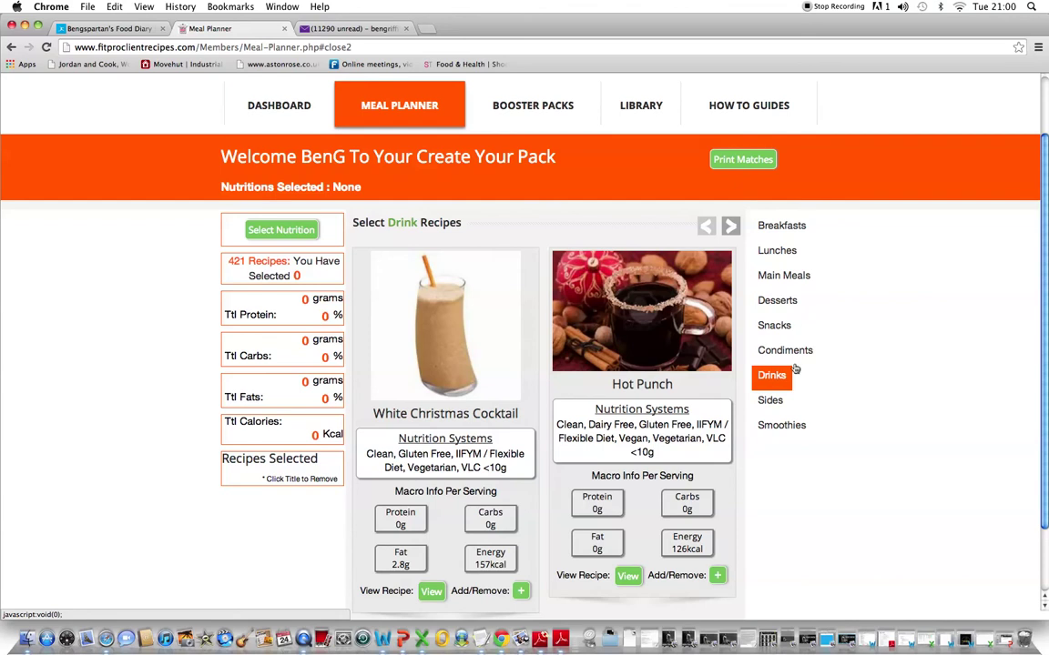
pyautogui.click(731, 226)
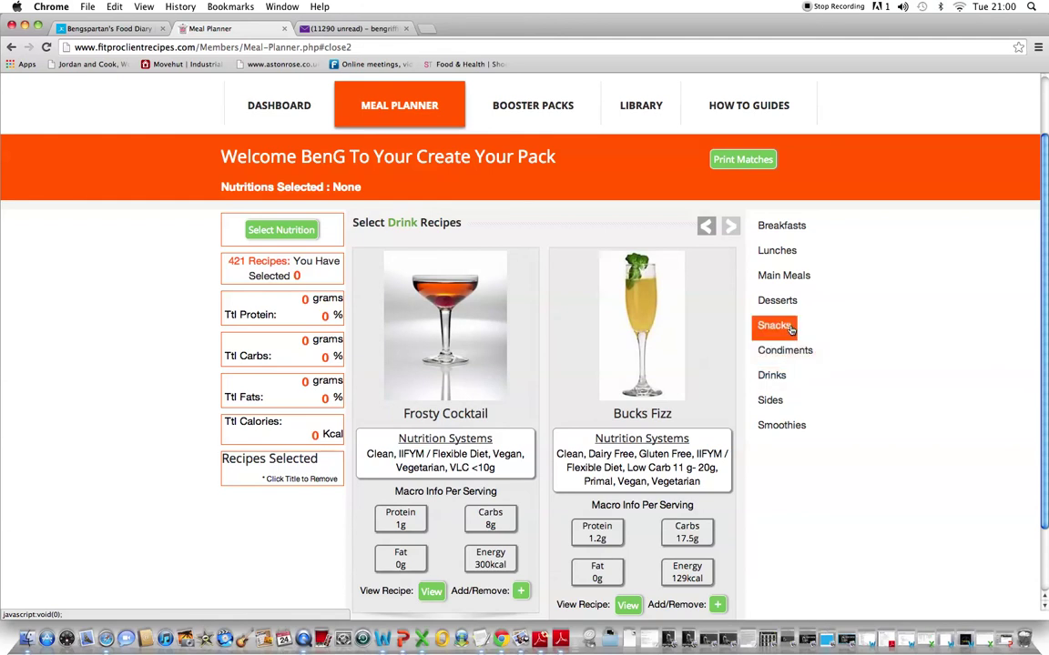
pyautogui.click(790, 328)
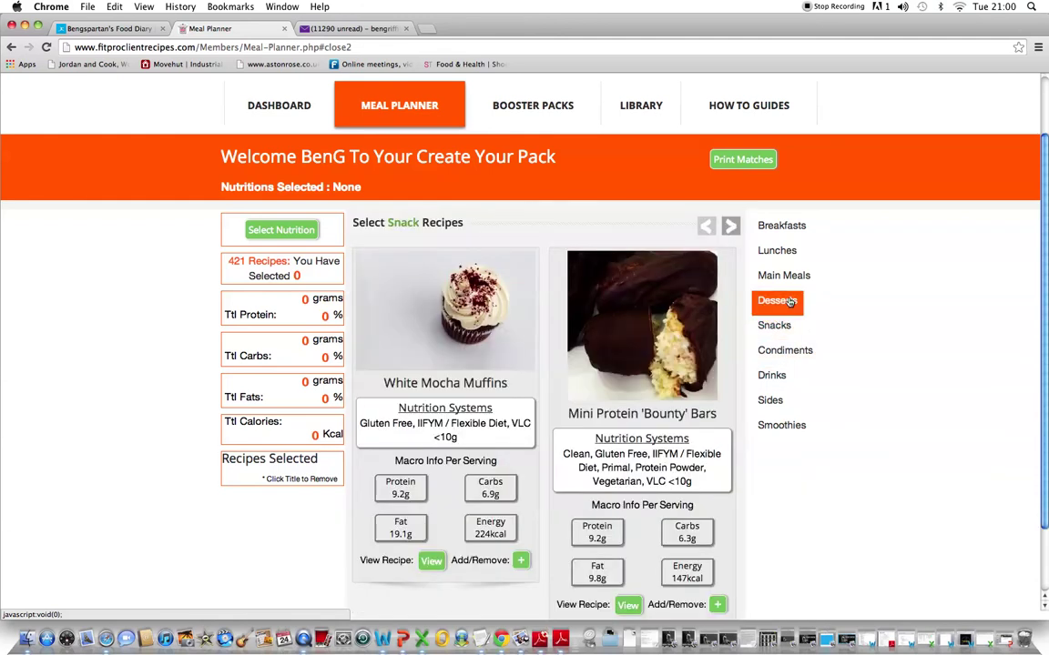
pyautogui.click(788, 304)
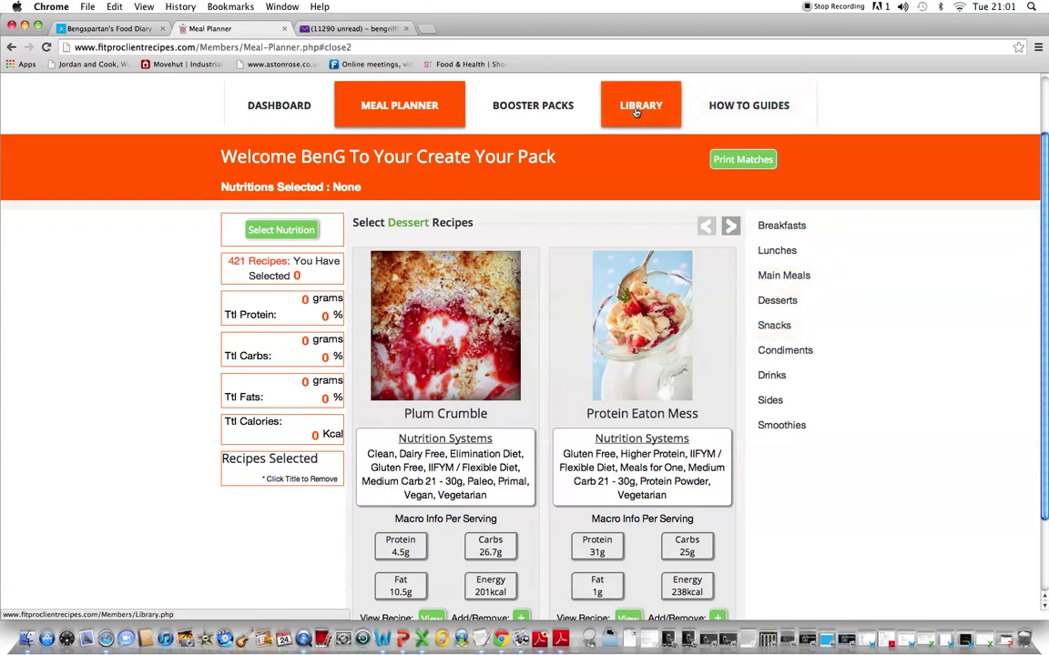
# Step: Apply the Higher Protein nutrition filter (91 recipes) and dismiss the print-limit notice
pyautogui.click(305, 231)
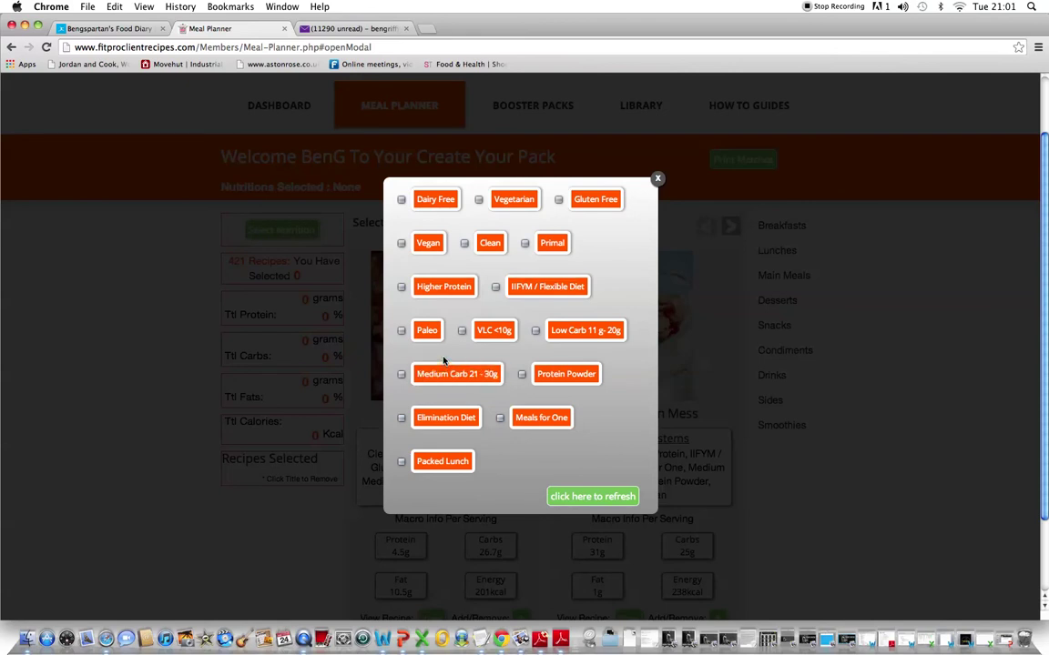
pyautogui.click(401, 288)
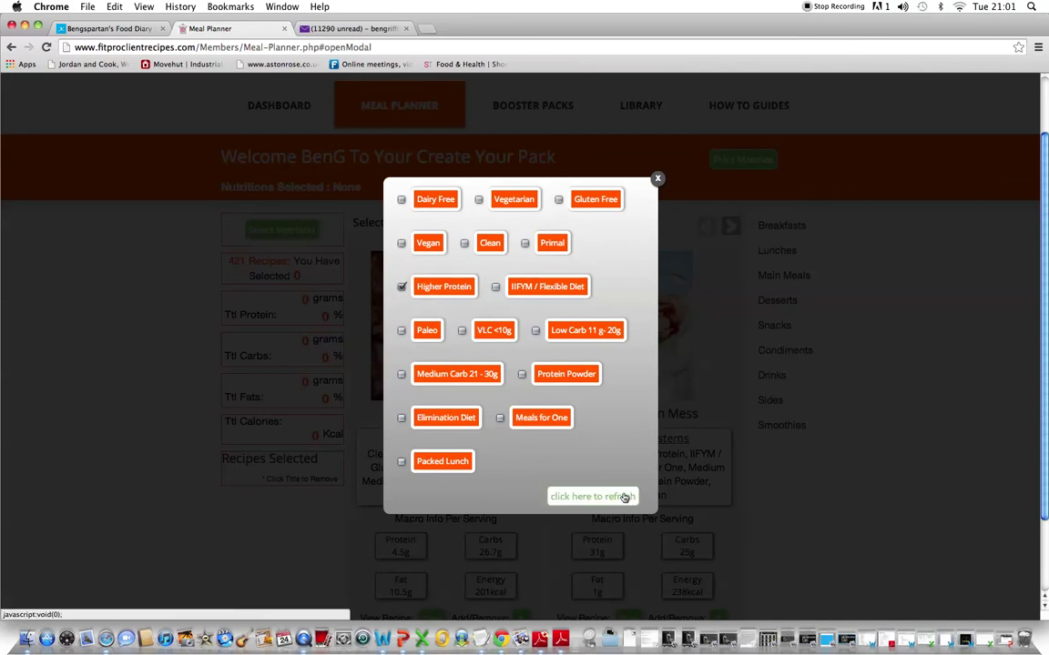
pyautogui.click(625, 498)
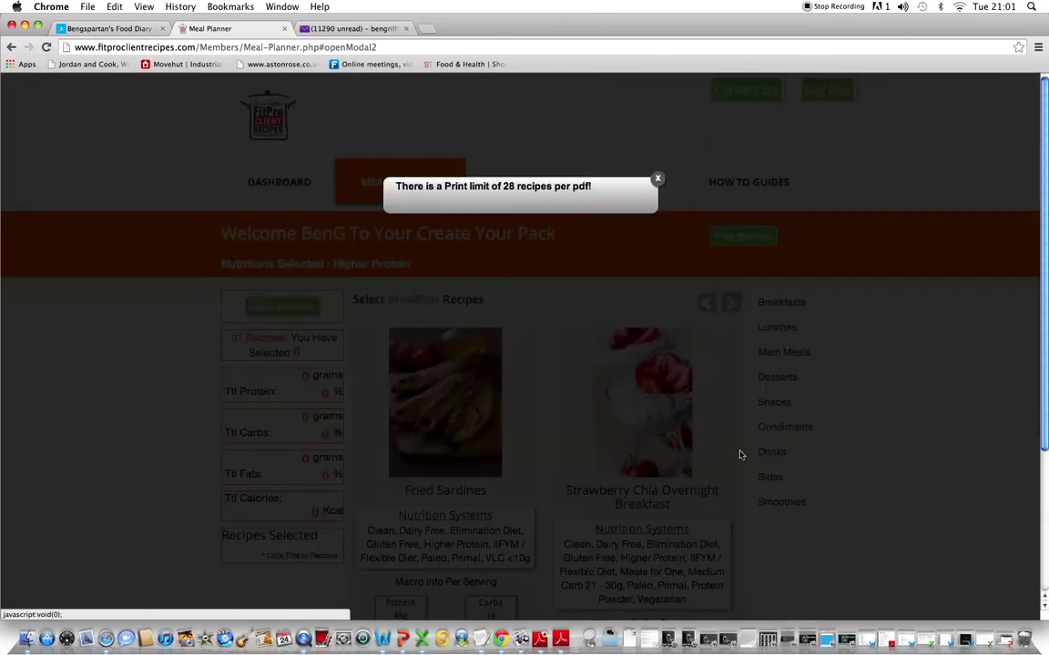
pyautogui.click(659, 180)
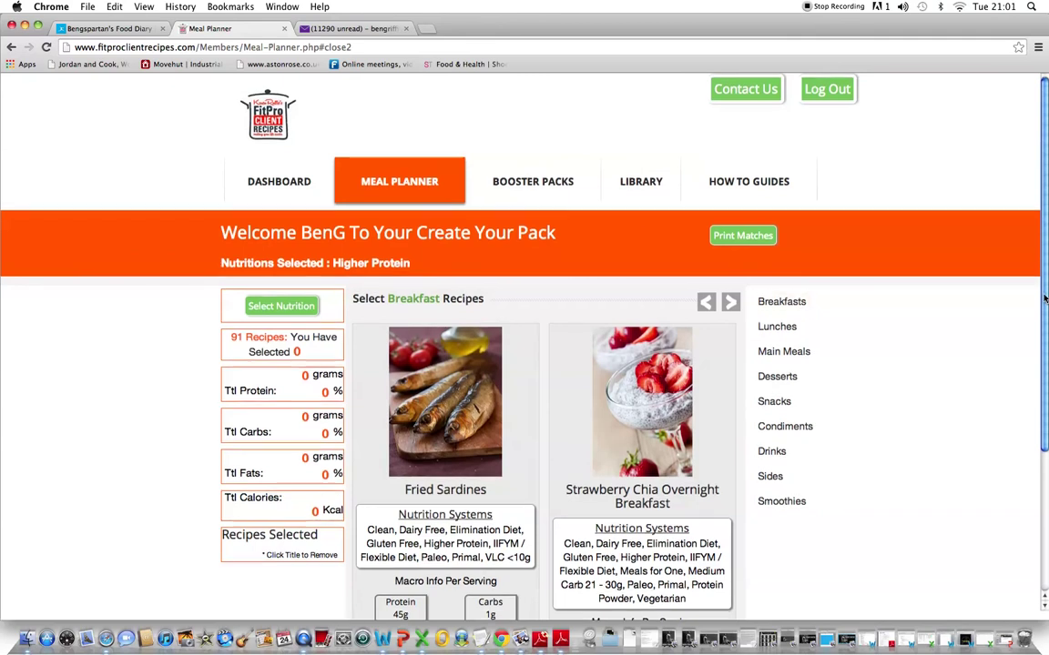
# Step: Add Ham Omelette, Hash Browns & Salmon and King Kale Smoothie, totalling 1077 kcal
pyautogui.scroll(-2, 1038, 292)
pyautogui.click(729, 204)
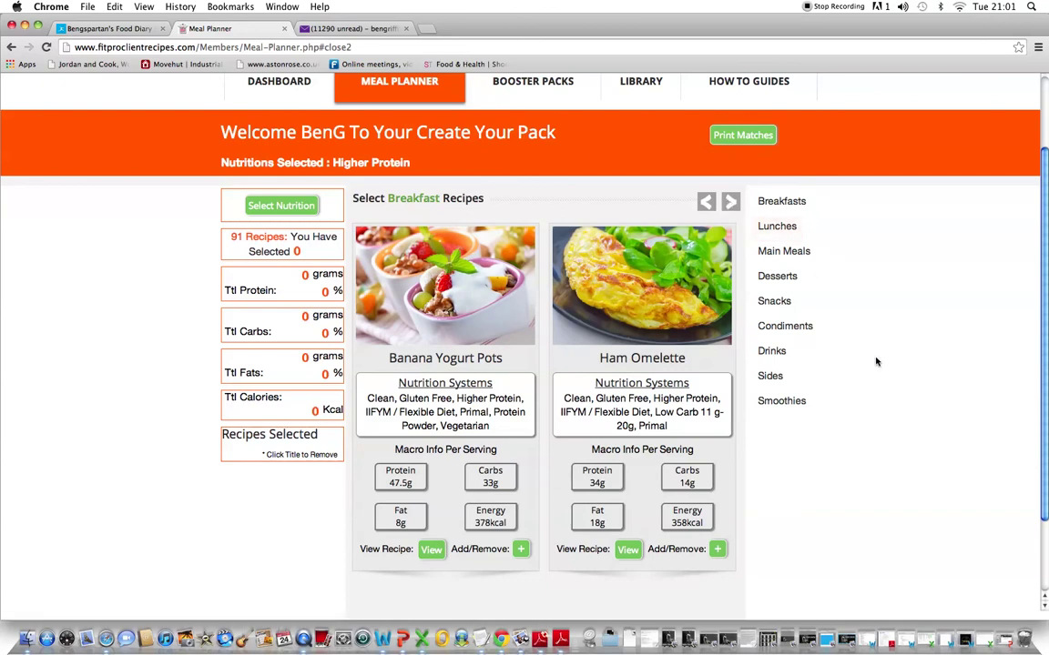
pyautogui.click(718, 549)
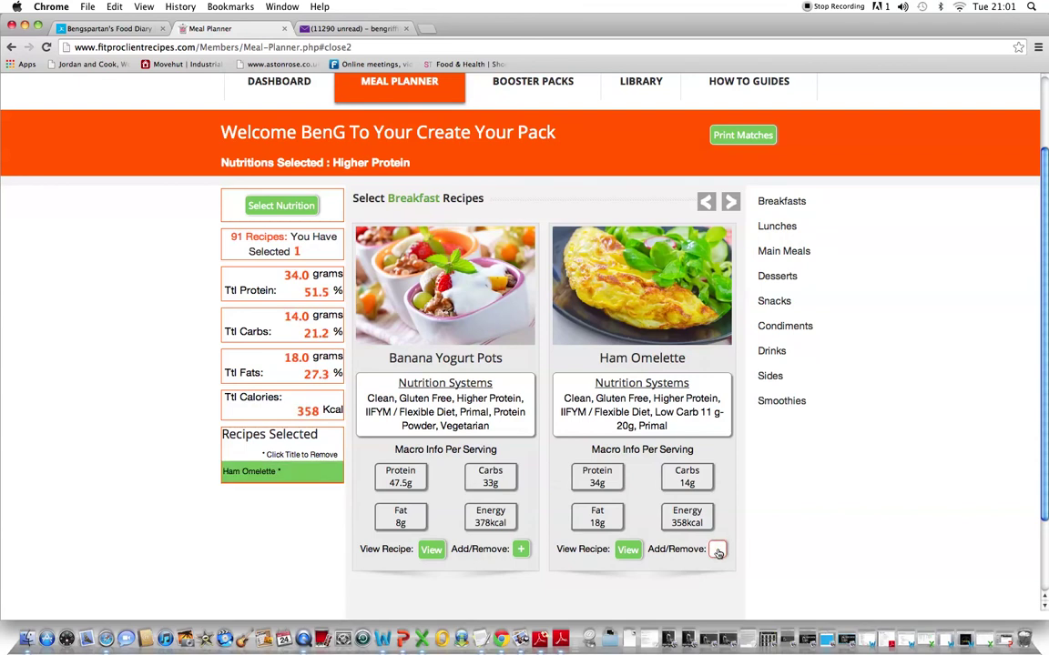
pyautogui.click(730, 201)
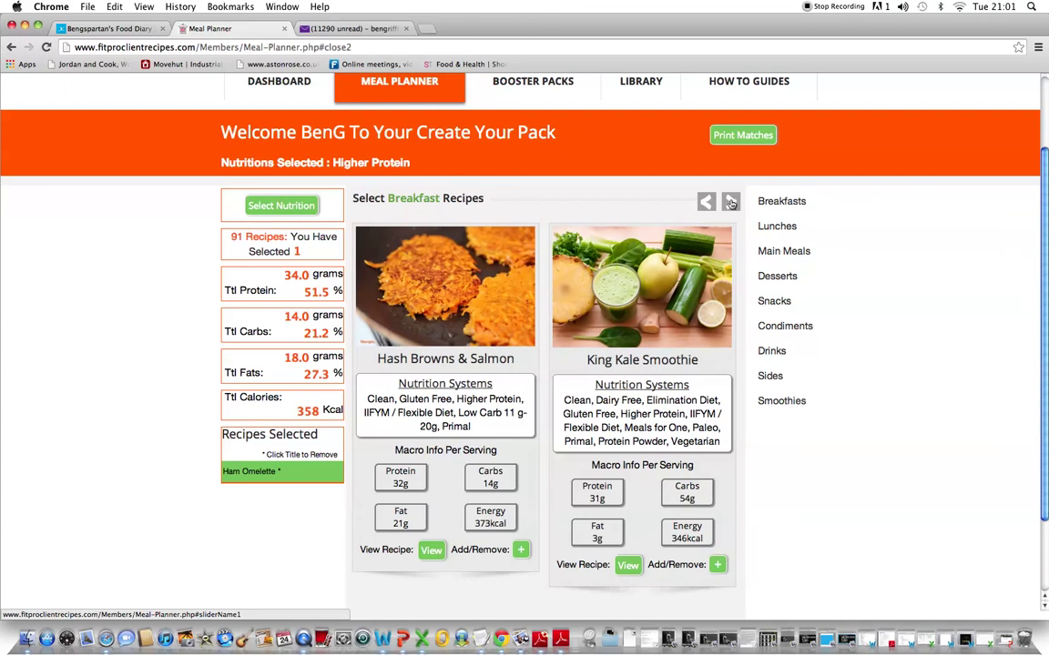
pyautogui.click(730, 202)
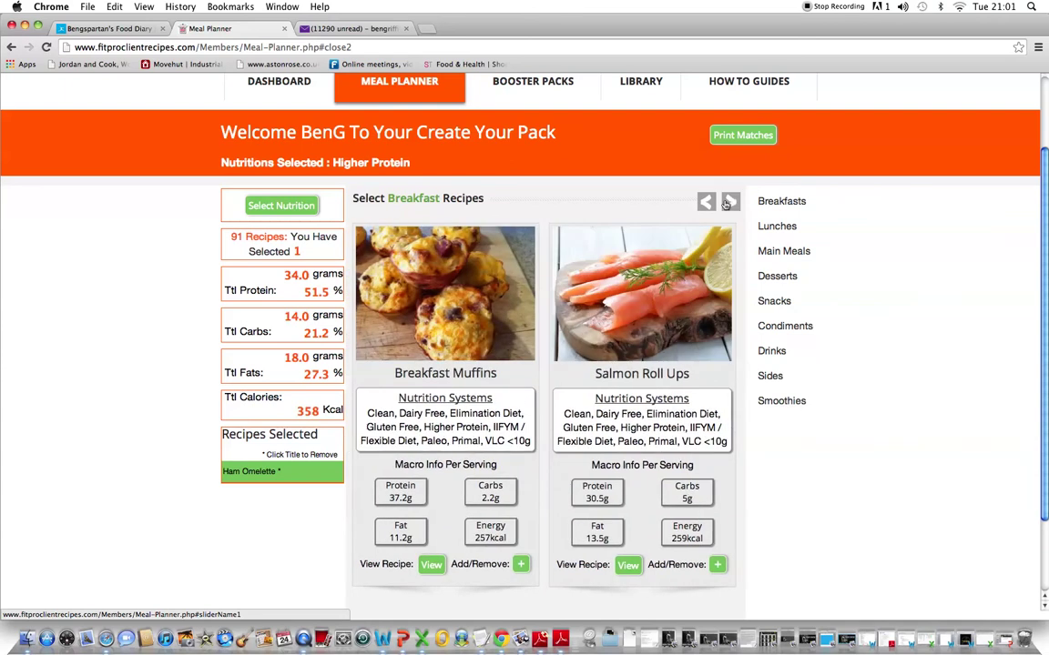
pyautogui.click(707, 202)
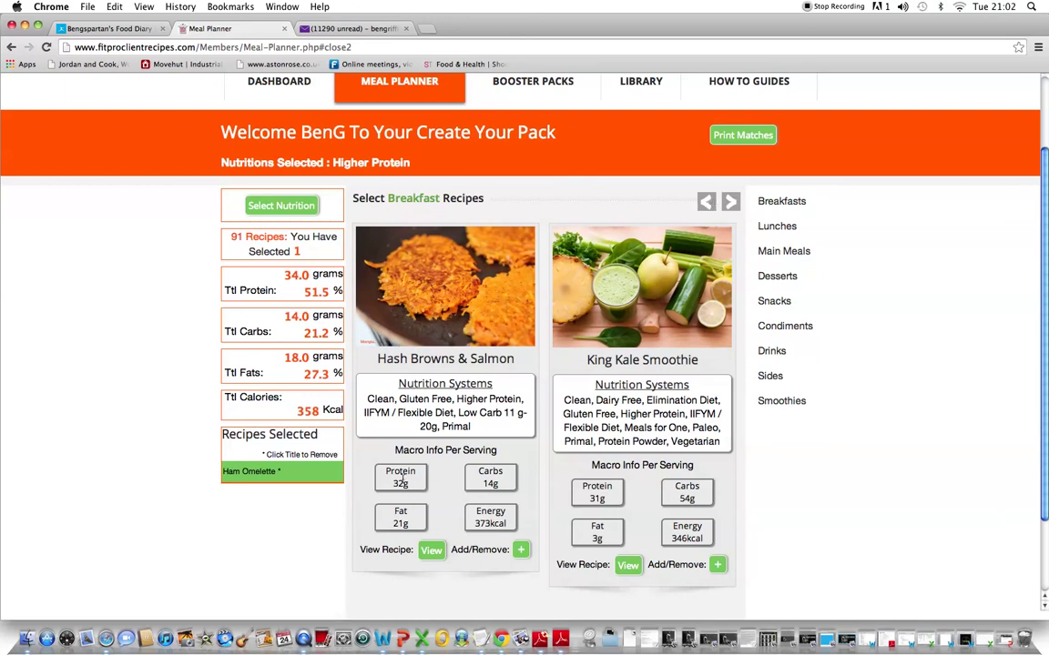
pyautogui.click(522, 550)
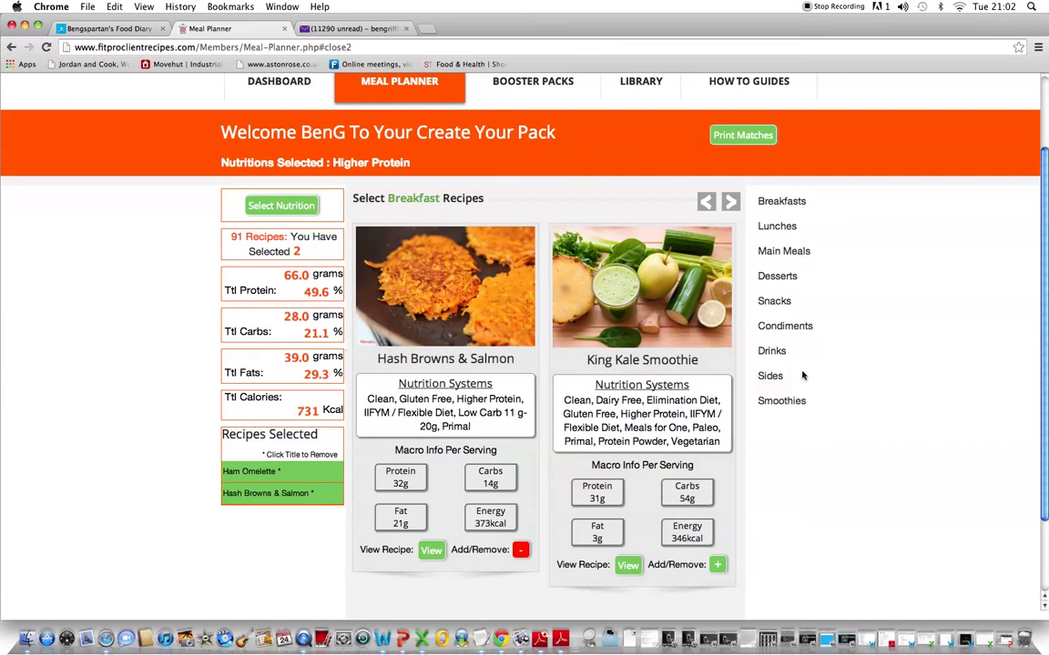
pyautogui.click(717, 565)
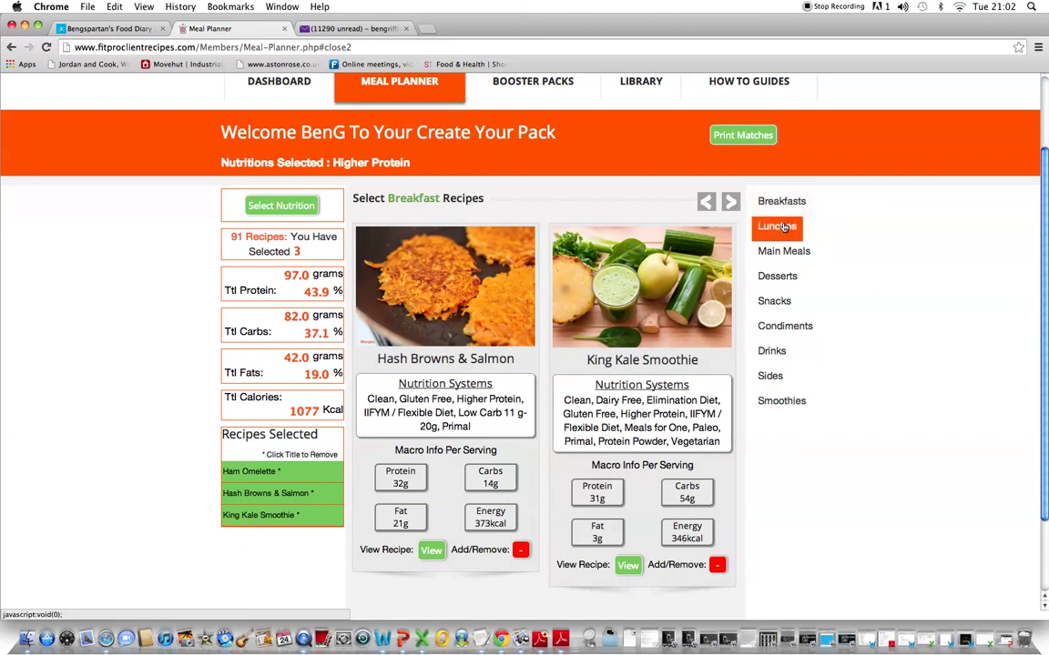
# Step: Add Satay Chicken from the Lunches recipes
pyautogui.click(779, 227)
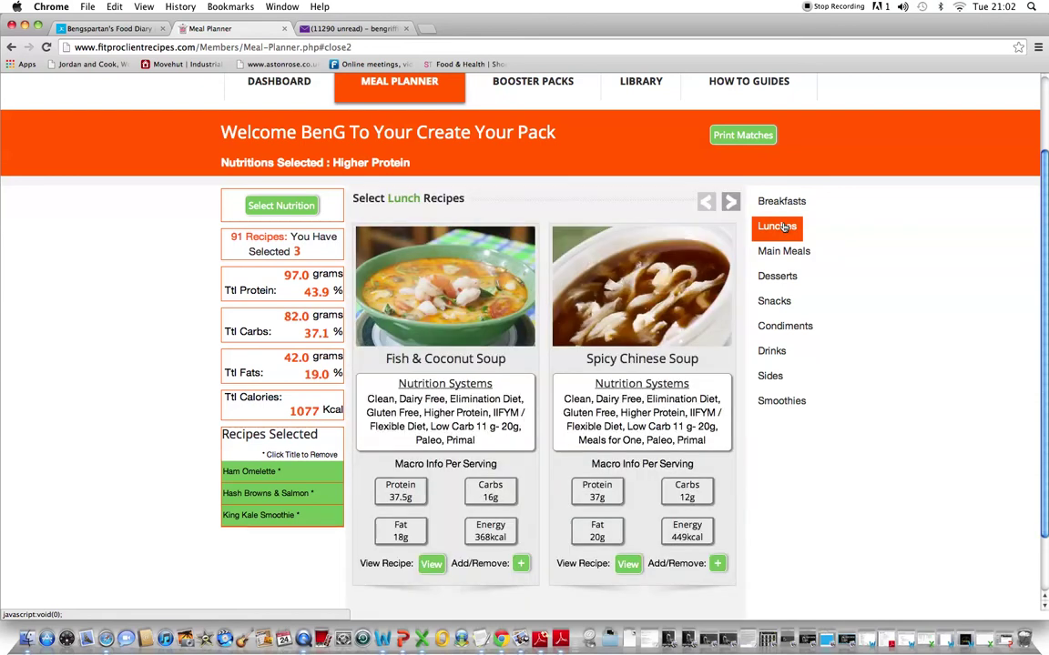
pyautogui.click(729, 202)
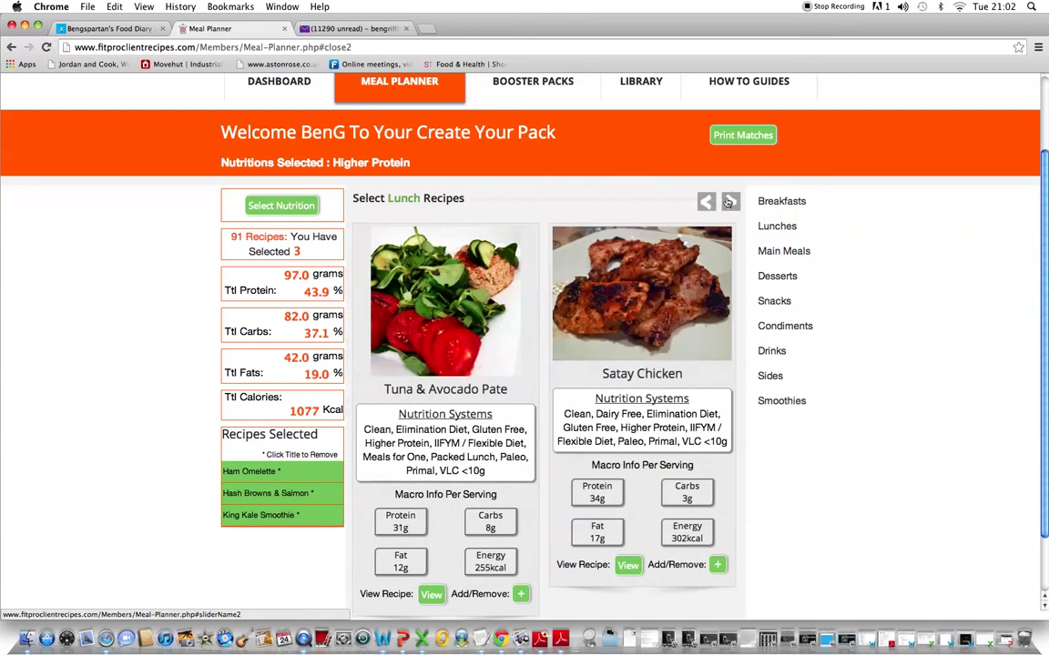
pyautogui.click(729, 202)
pyautogui.click(707, 202)
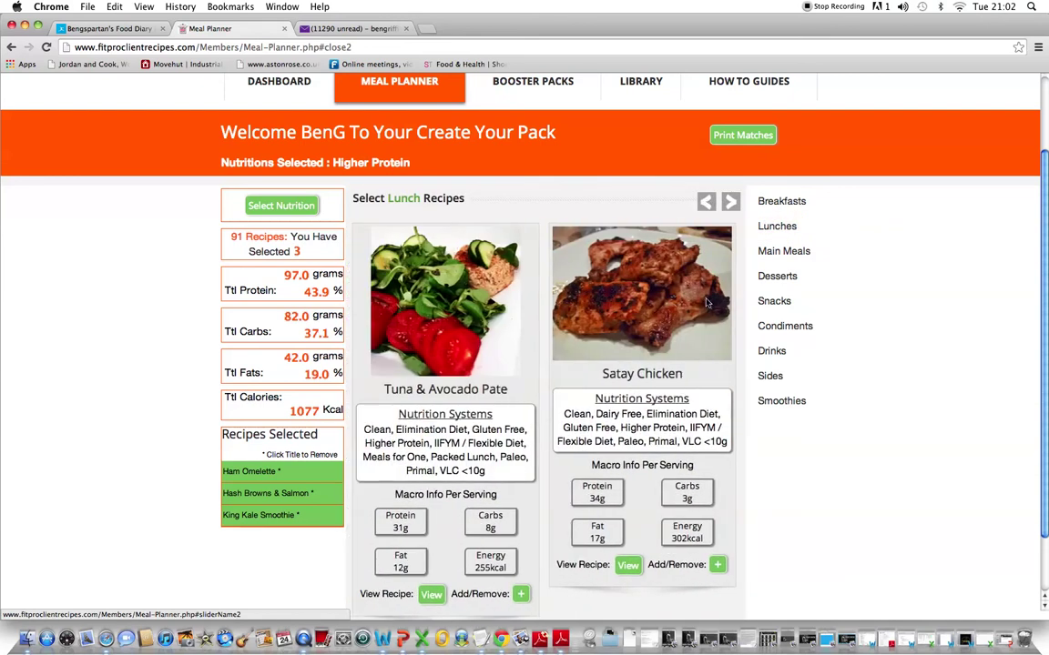
pyautogui.click(716, 566)
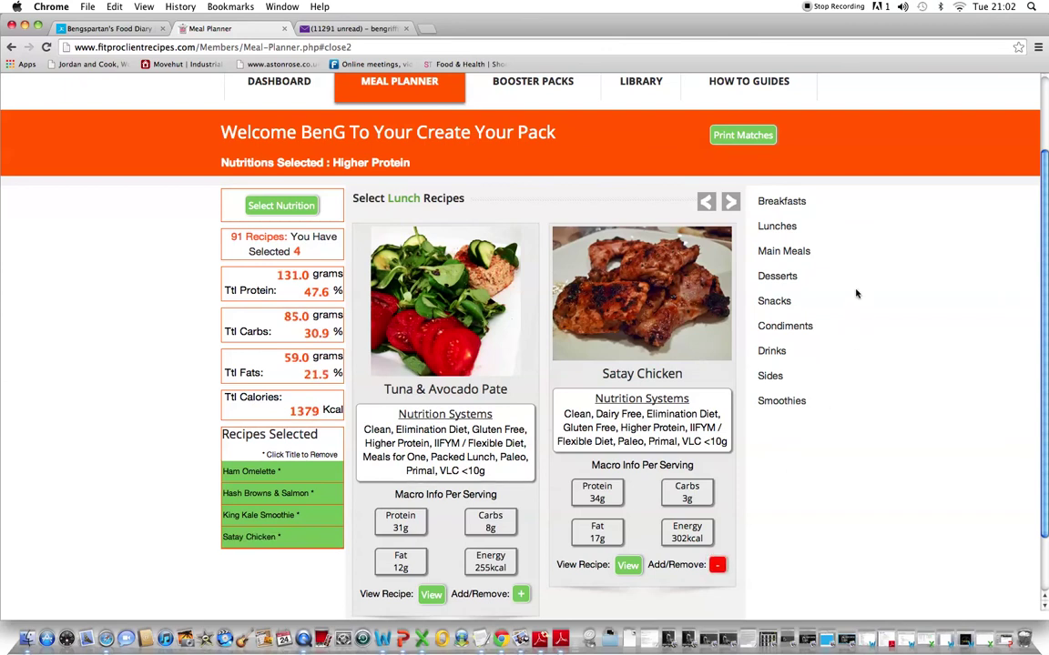
# Step: Add Prawn & Dill Salad from the lunches, making five recipes at 1801 kcal
pyautogui.click(729, 202)
pyautogui.click(729, 203)
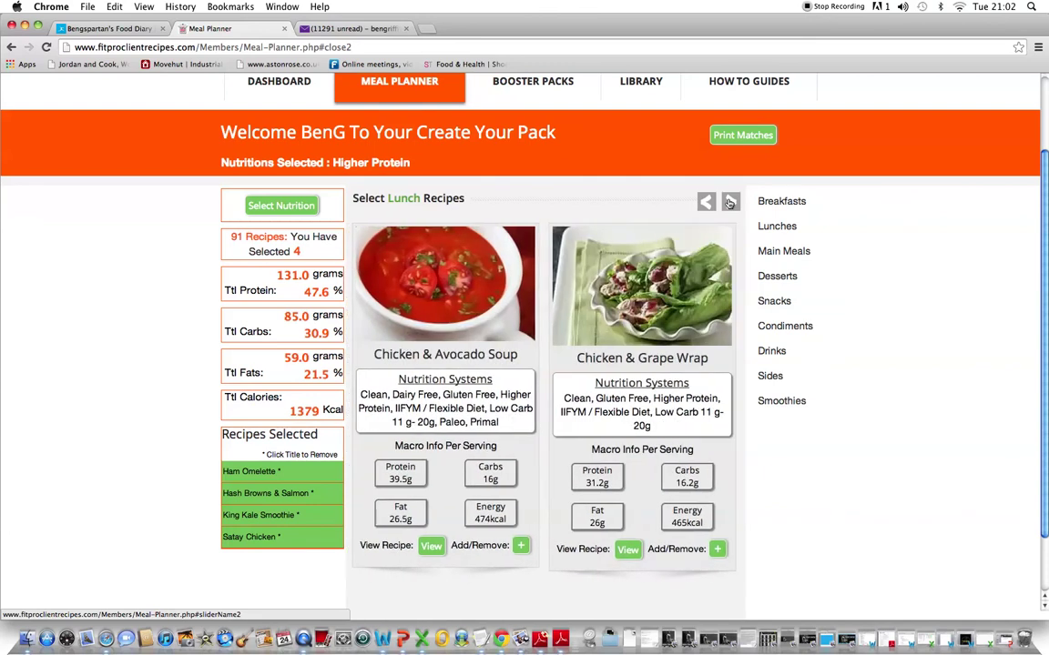
pyautogui.click(730, 202)
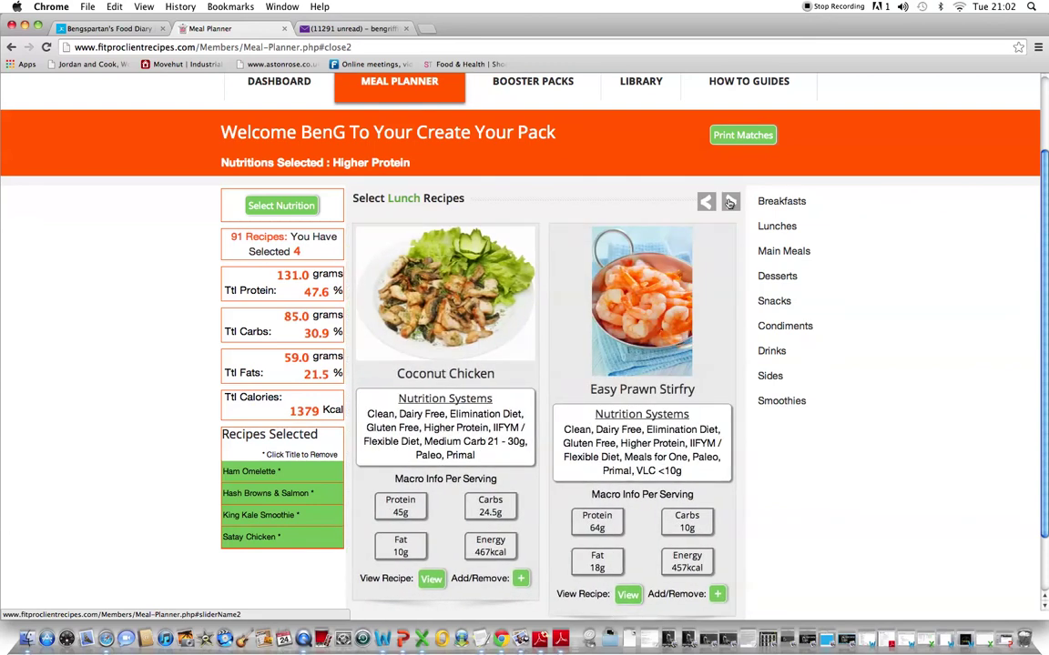
pyautogui.click(729, 202)
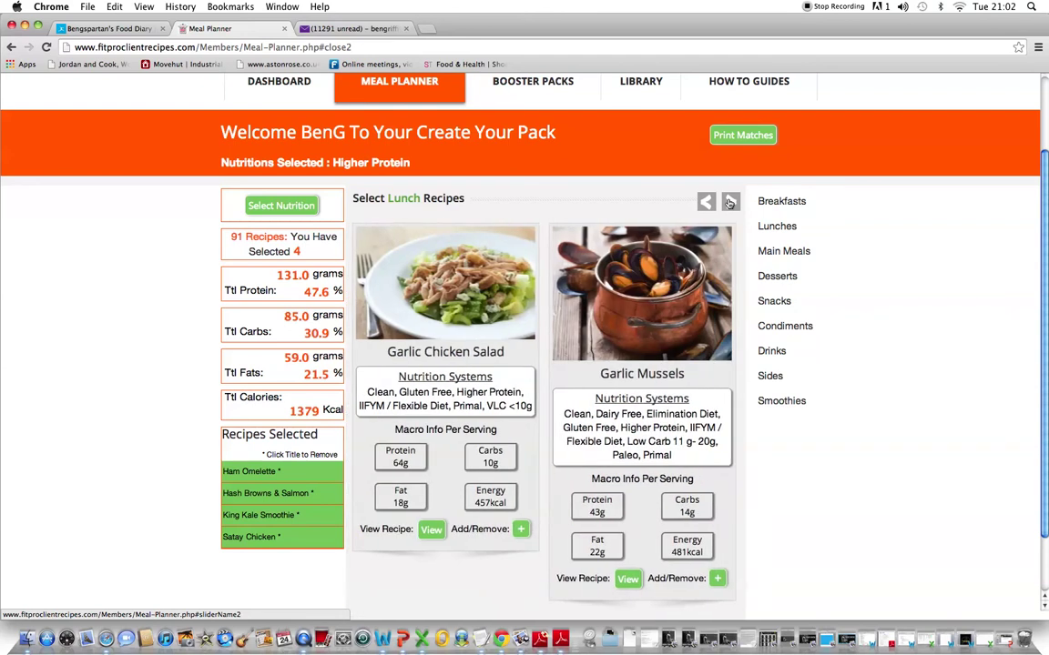
pyautogui.click(729, 202)
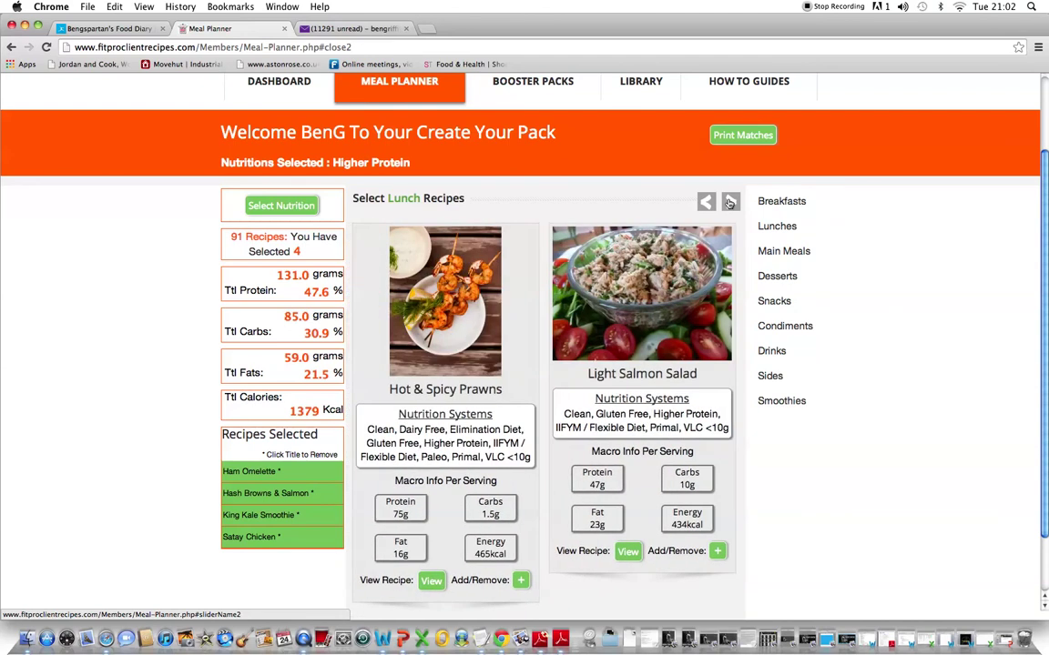
pyautogui.click(729, 203)
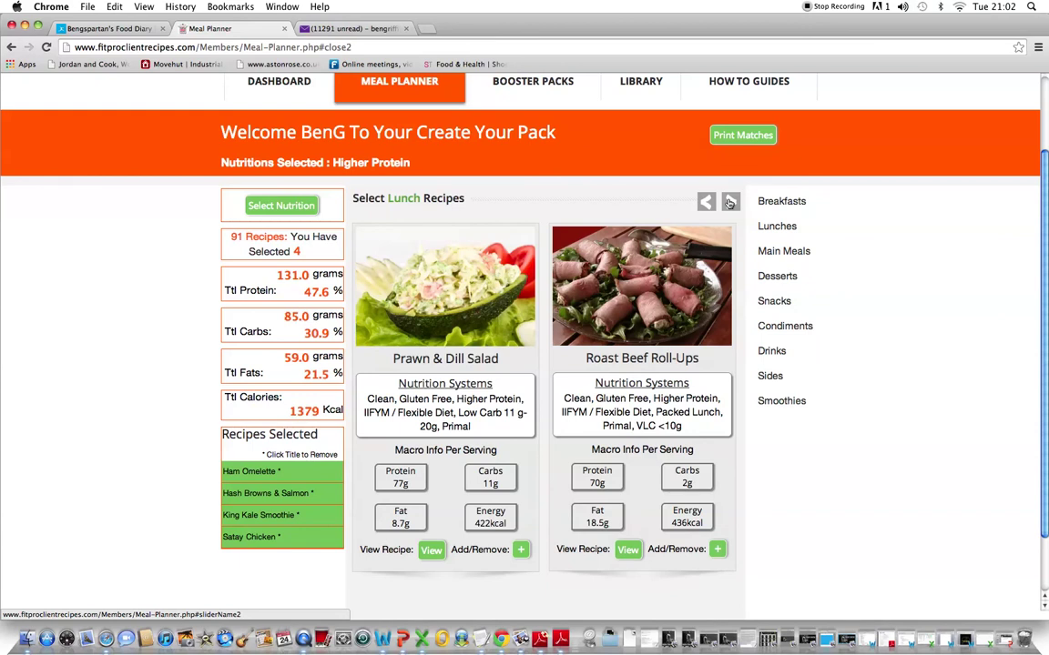
pyautogui.click(522, 551)
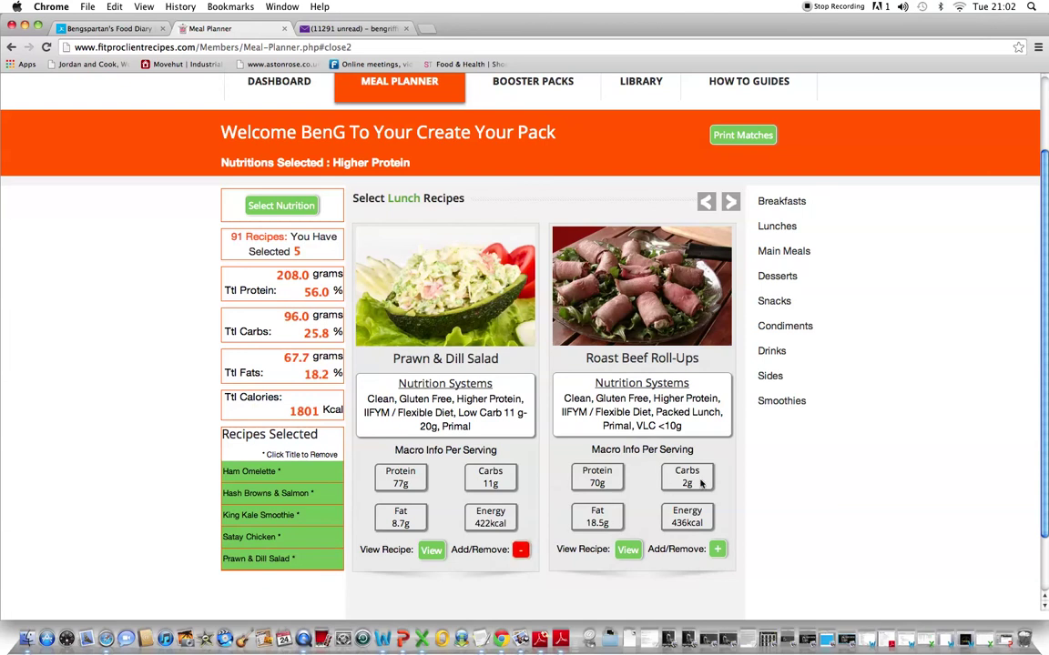
# Step: Bring up the Smoothie recipes and look them over
pyautogui.click(782, 403)
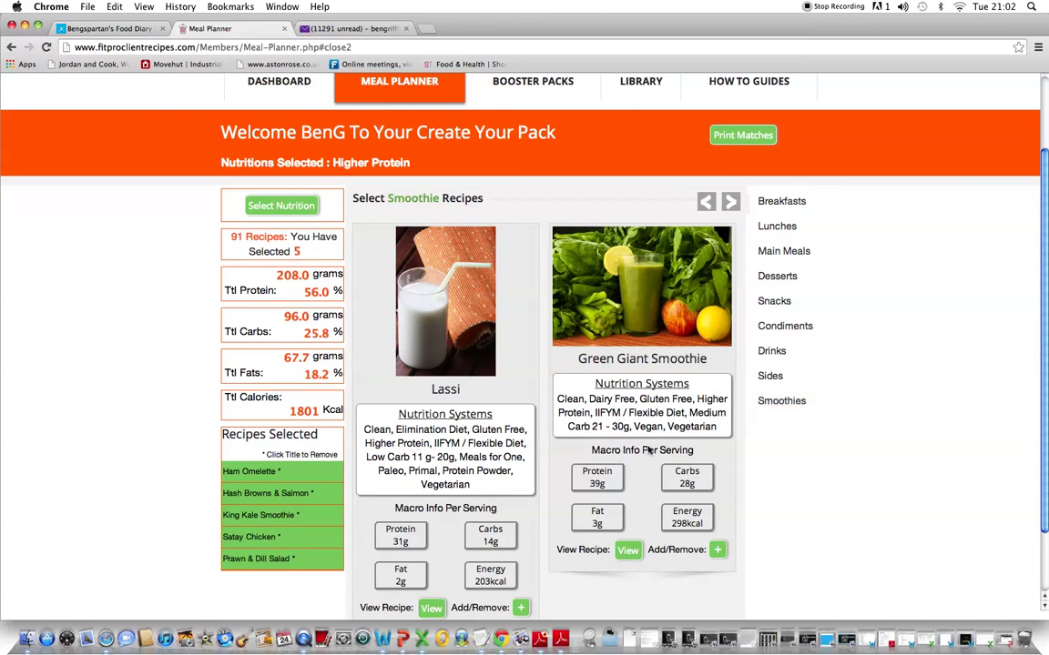
pyautogui.scroll(-2, 457, 335)
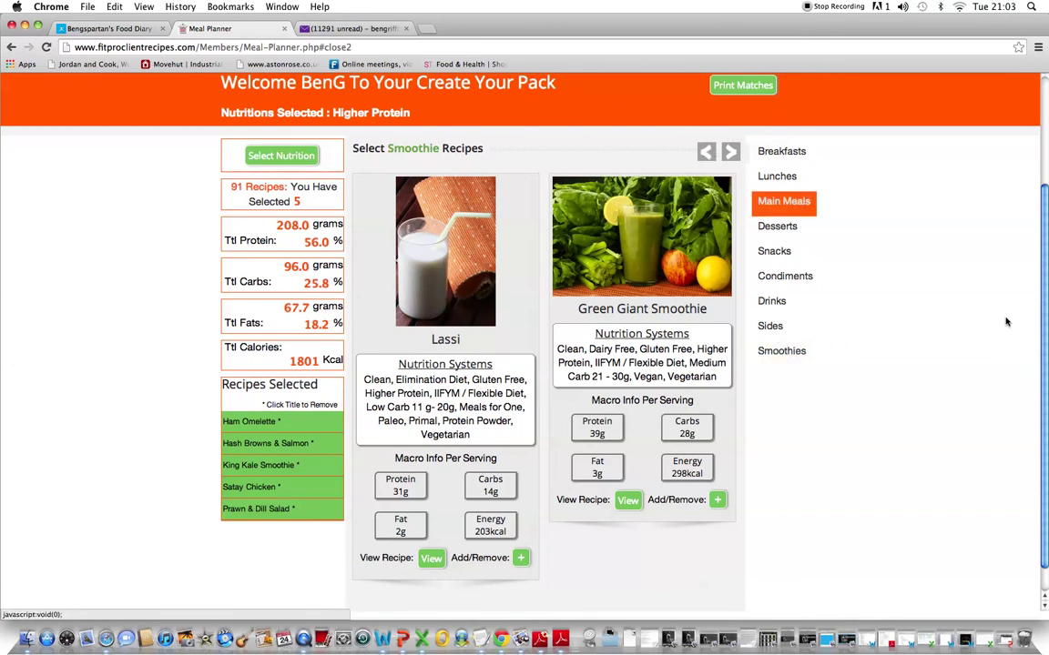
pyautogui.scroll(2, 1046, 262)
# Step: Add Scallop & Red Pepper Salad from Main Meals, reaching six recipes and 2316 kcal
pyautogui.scroll(1, 1046, 262)
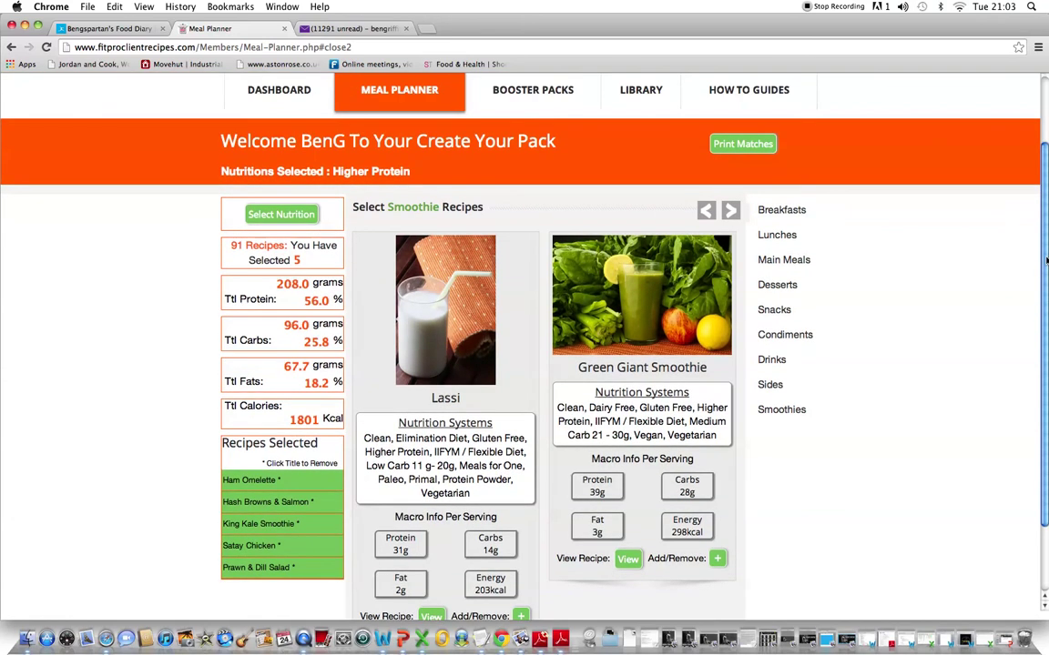
pyautogui.click(794, 260)
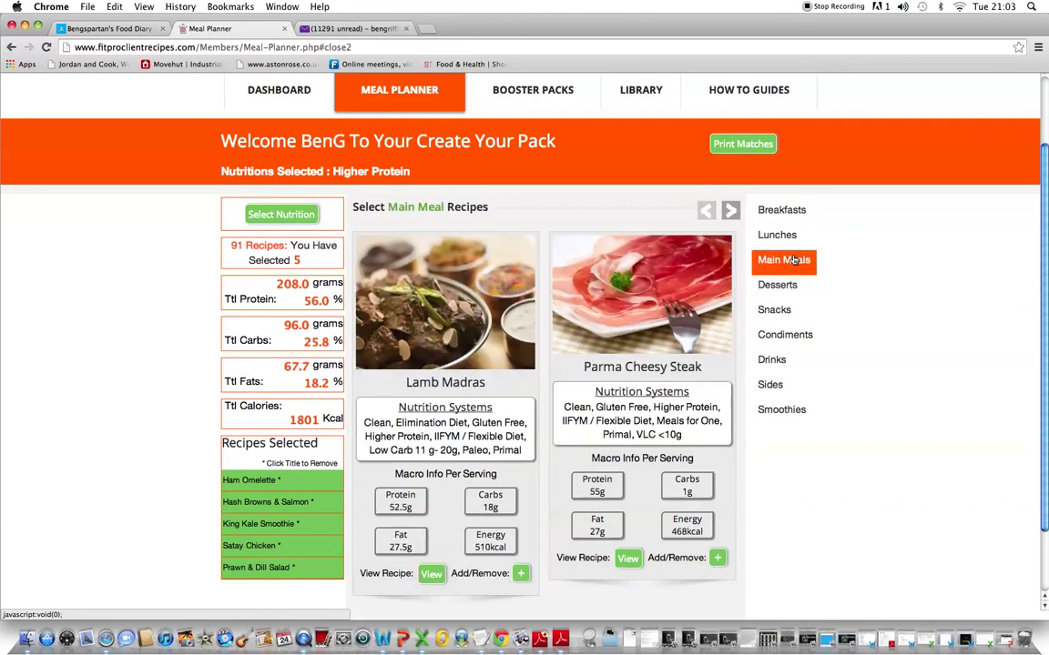
pyautogui.click(731, 212)
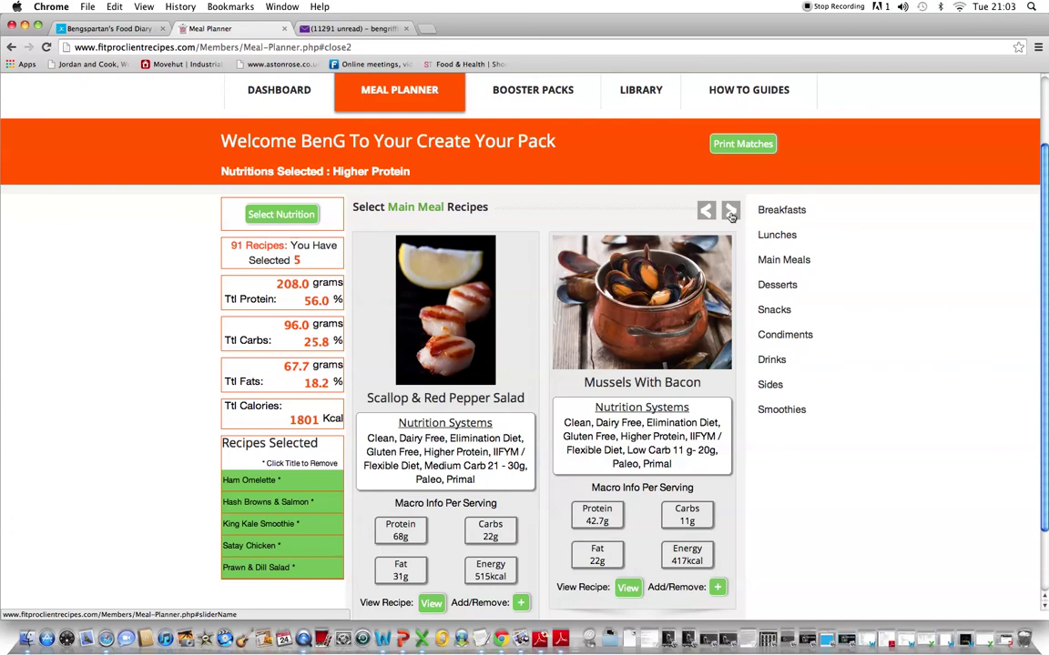
pyautogui.click(731, 212)
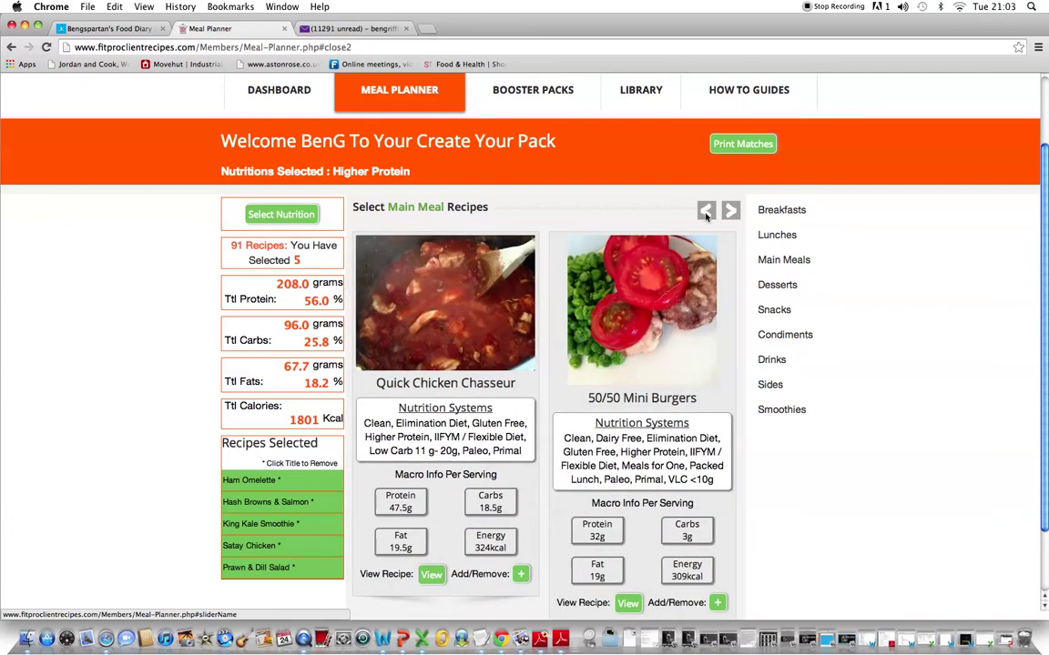
pyautogui.click(705, 212)
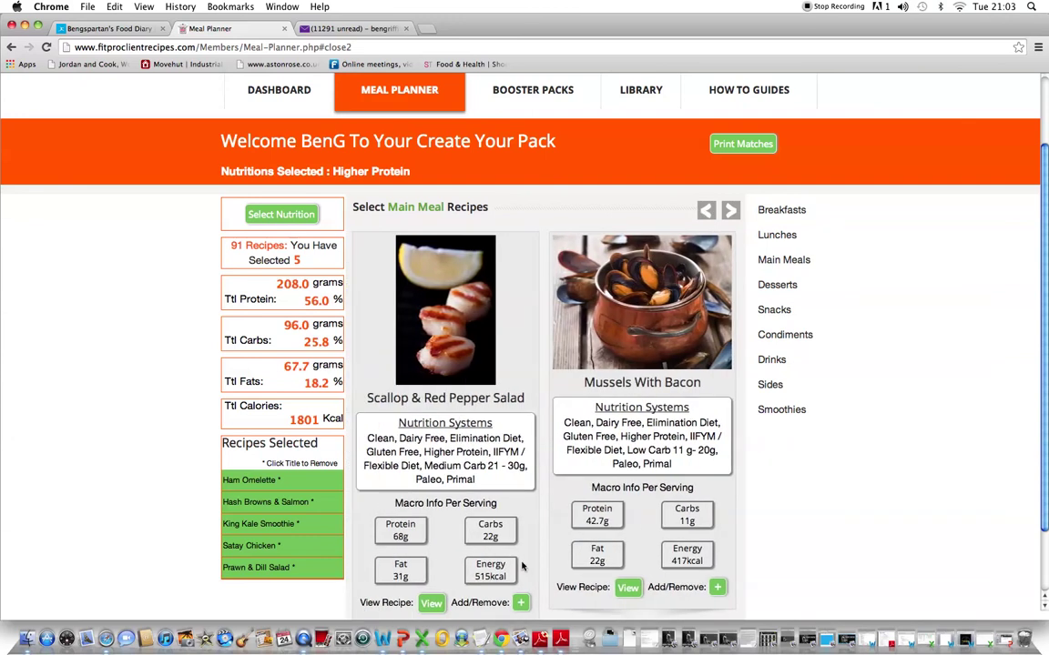
pyautogui.click(520, 603)
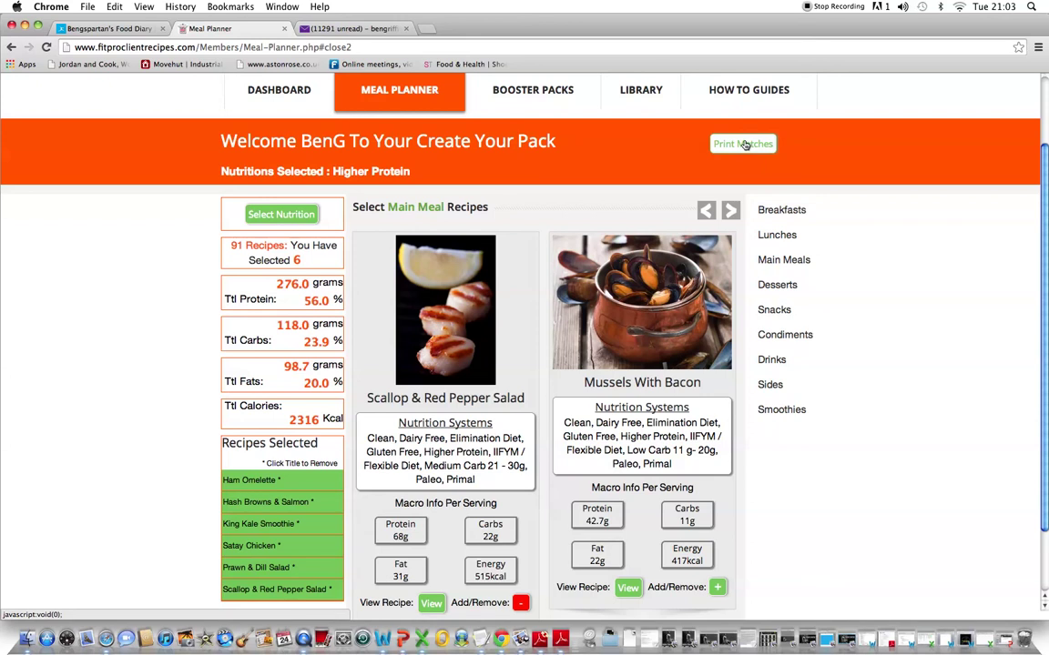
# Step: Print the six matched recipes to PDF and open All_Recipes (2).pdf
pyautogui.click(743, 144)
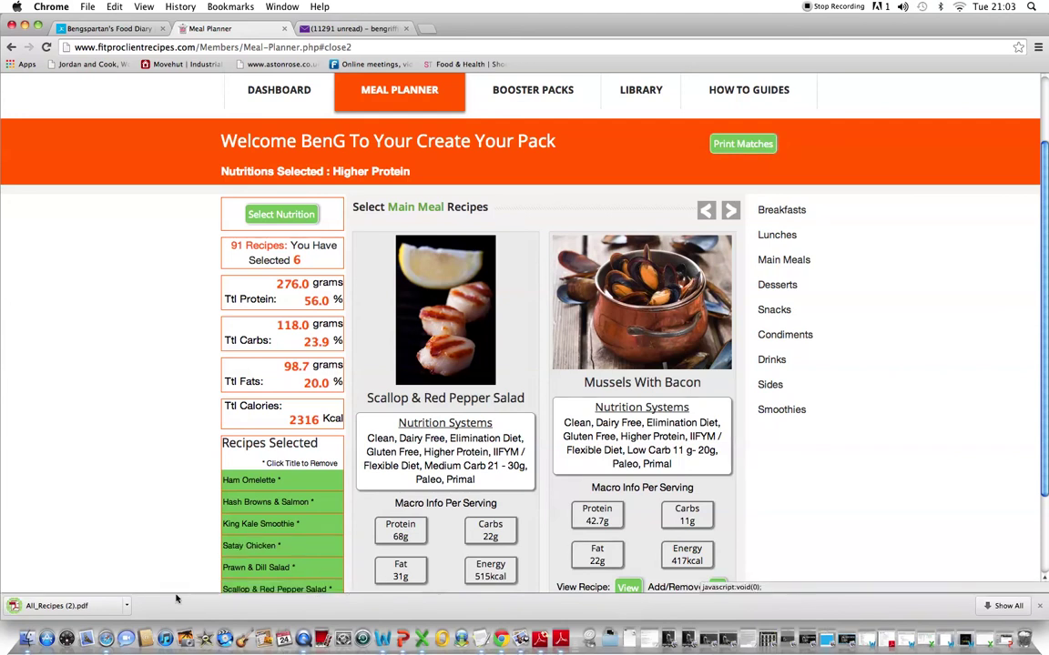
pyautogui.click(152, 549)
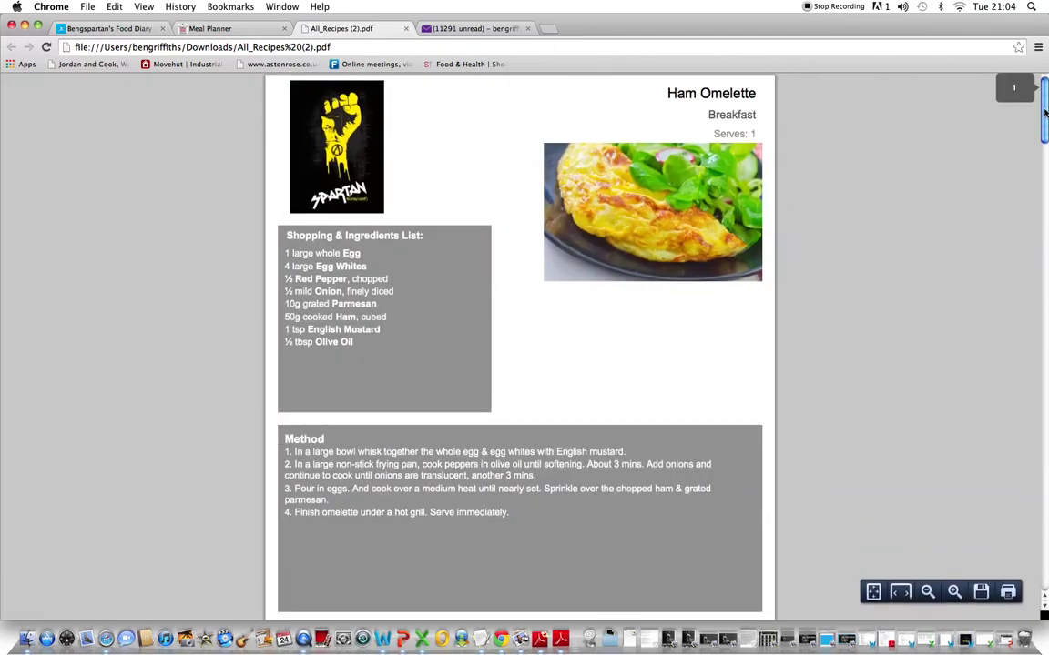
# Step: Scroll through All_Recipes (2).pdf, back to the Ham Omelette breakfast page
pyautogui.moveTo(1045, 108)
pyautogui.mouseDown()
pyautogui.moveTo(1036, 265)
pyautogui.moveTo(1036, 88)
pyautogui.mouseUp()
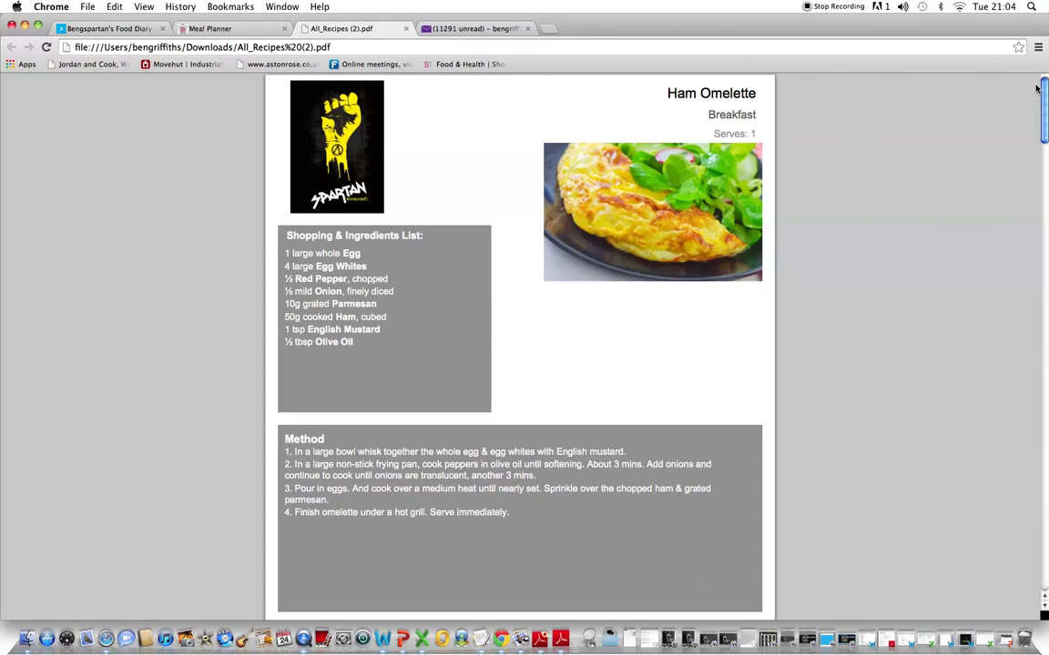
pyautogui.moveTo(1036, 89); pyautogui.dragTo(1030, 36)
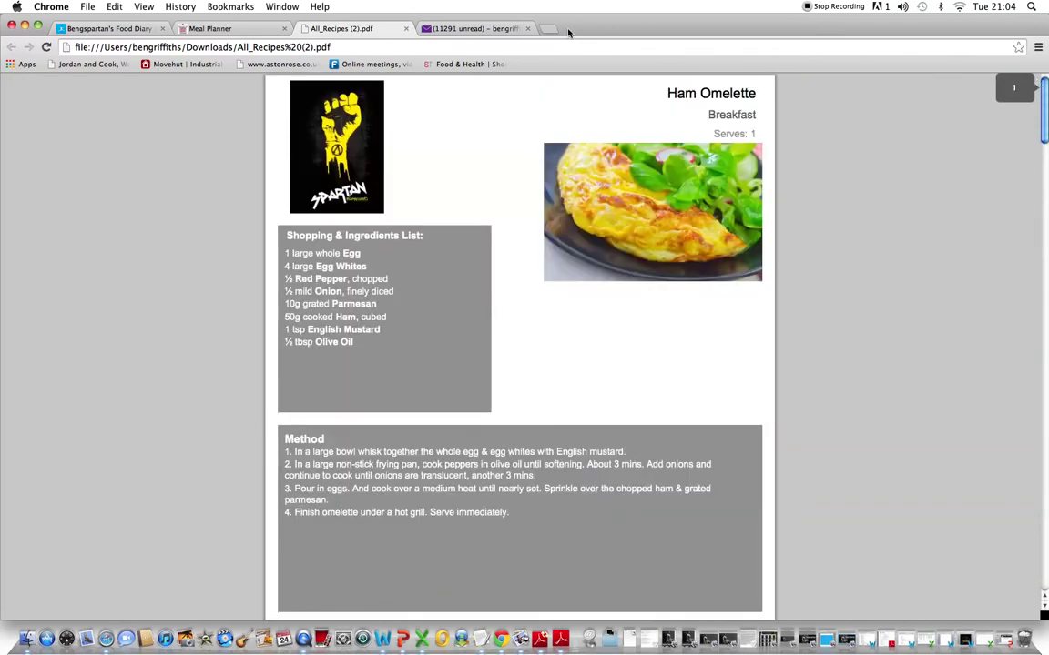
# Step: Close the PDF and filter the planner to Medium Carb 21 - 30g, showing 68 recipes
pyautogui.click(406, 28)
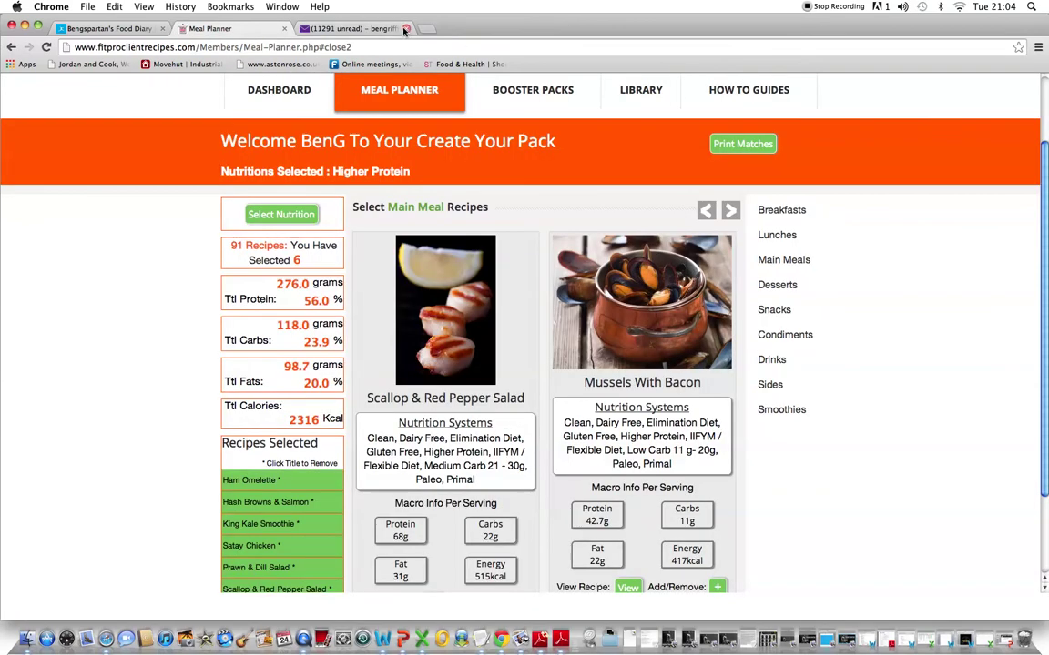
pyautogui.click(296, 214)
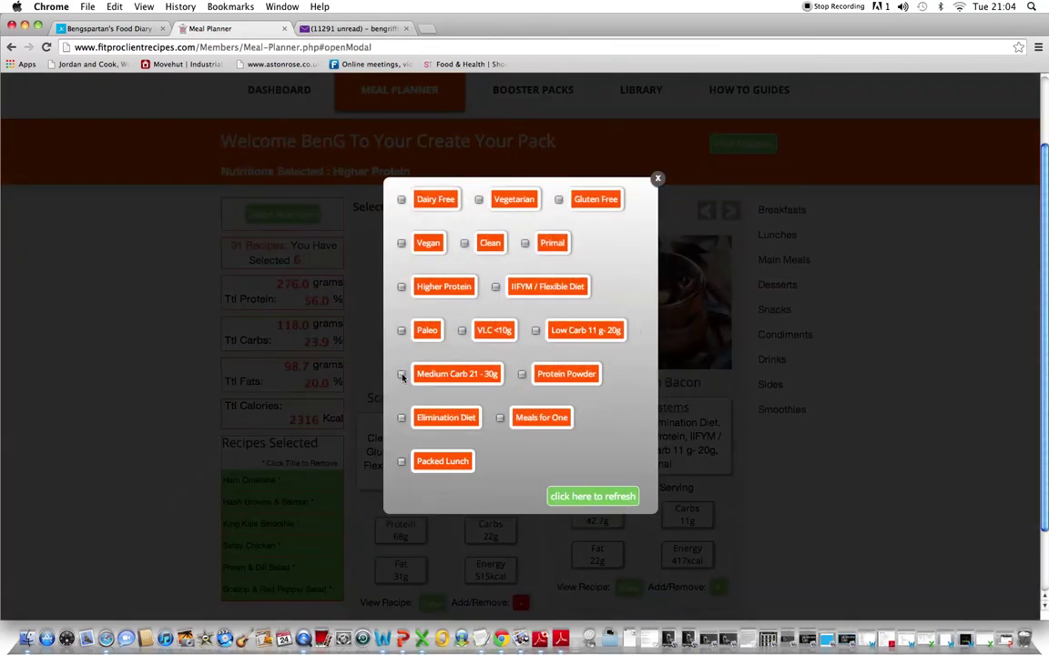
pyautogui.click(614, 496)
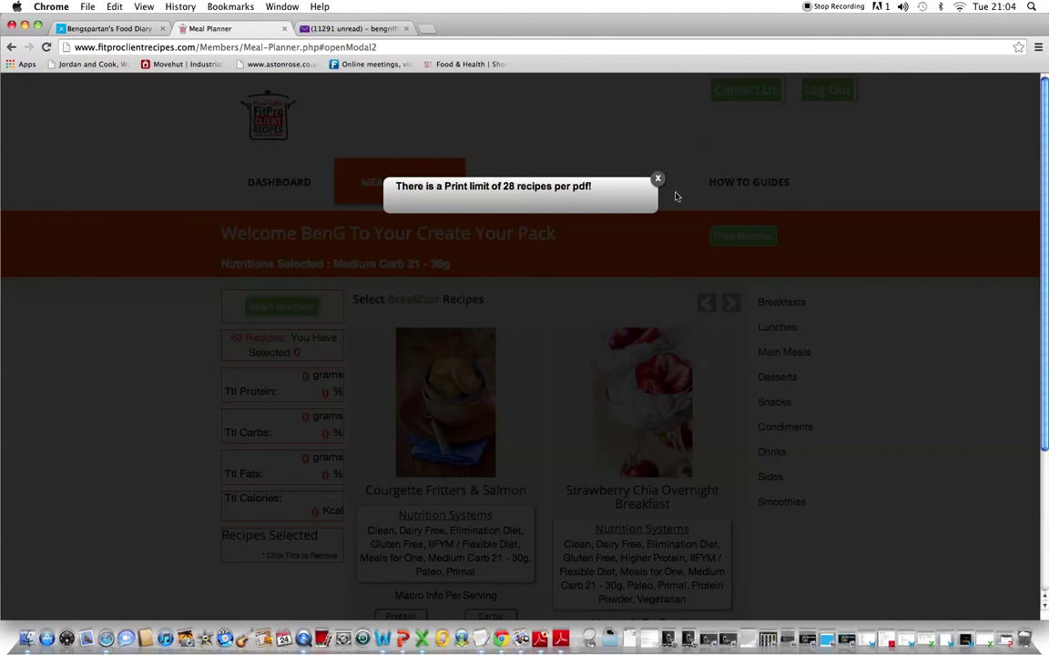
pyautogui.click(657, 179)
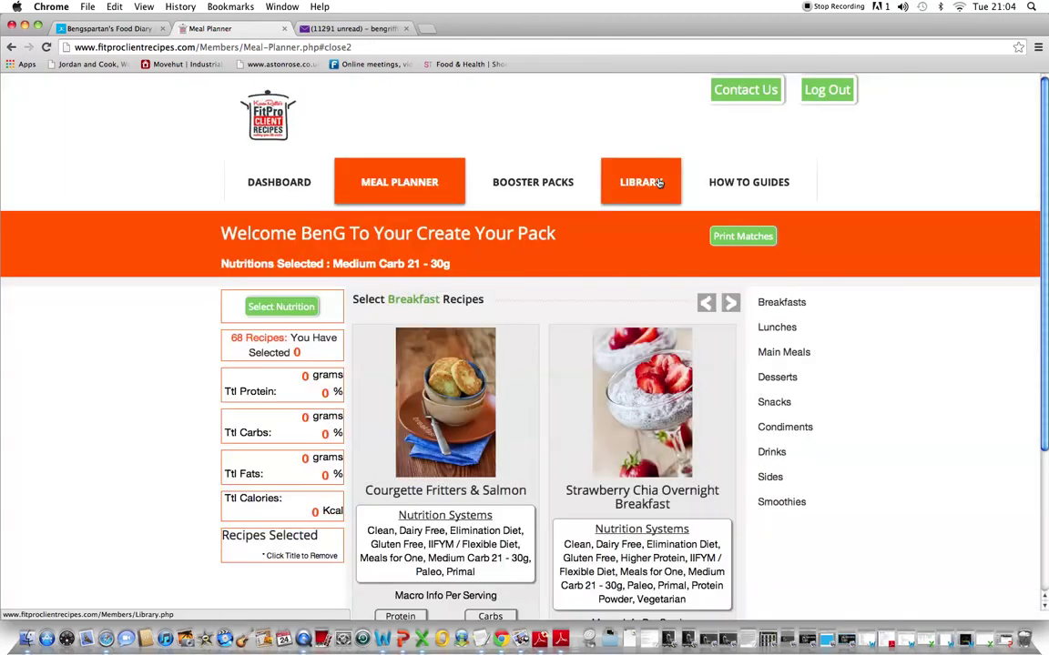
# Step: Add Nutty Banana Pancakes from the breakfast recipes
pyautogui.scroll(-3, 729, 216)
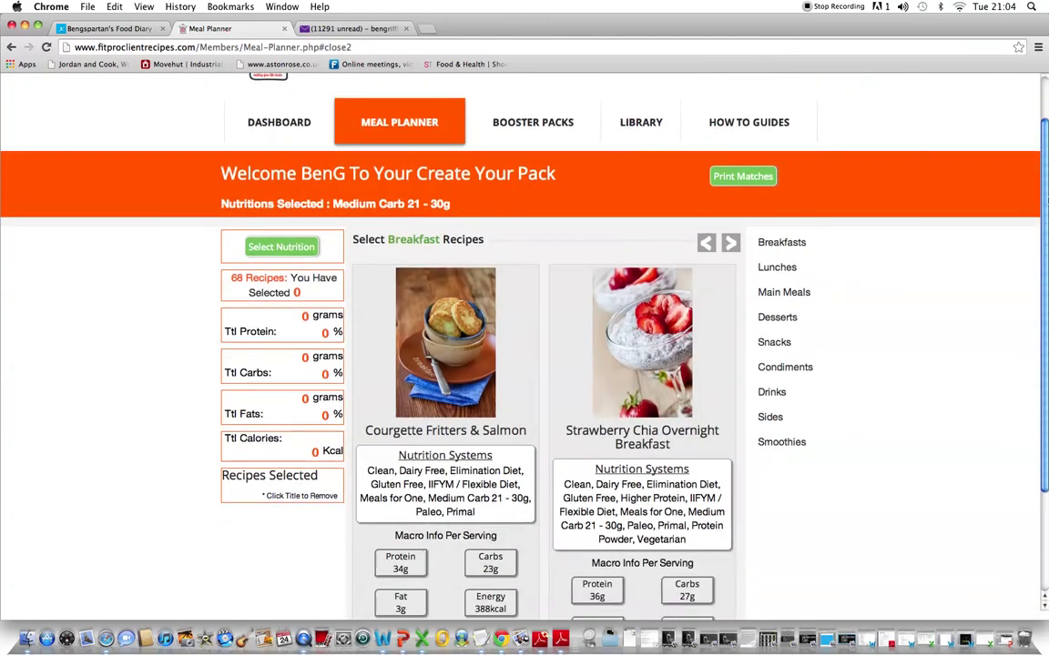
pyautogui.click(728, 215)
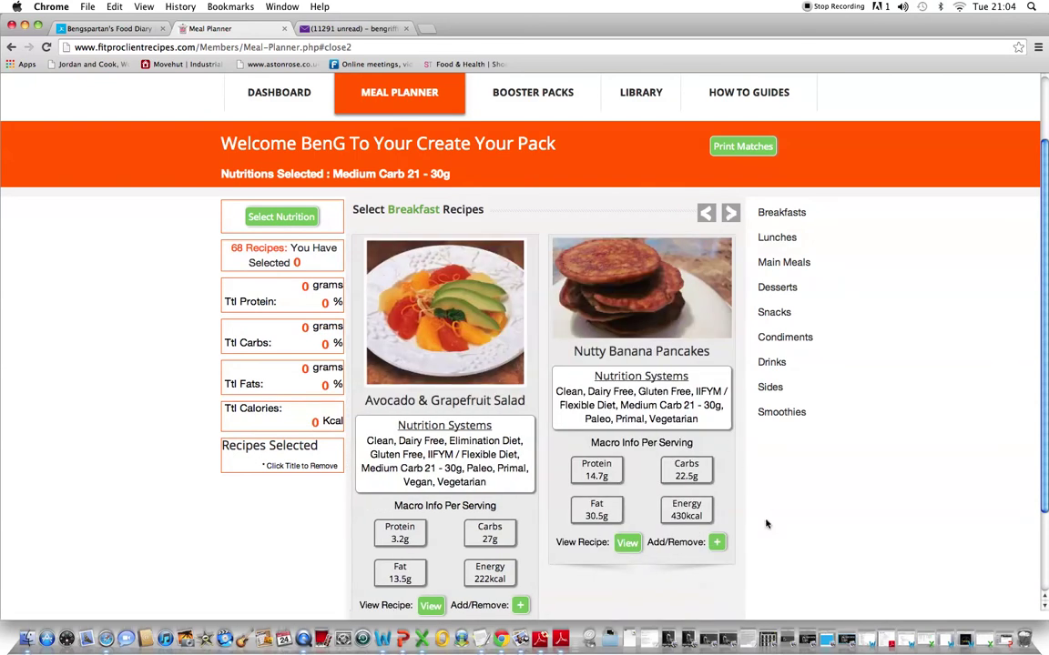
pyautogui.click(718, 542)
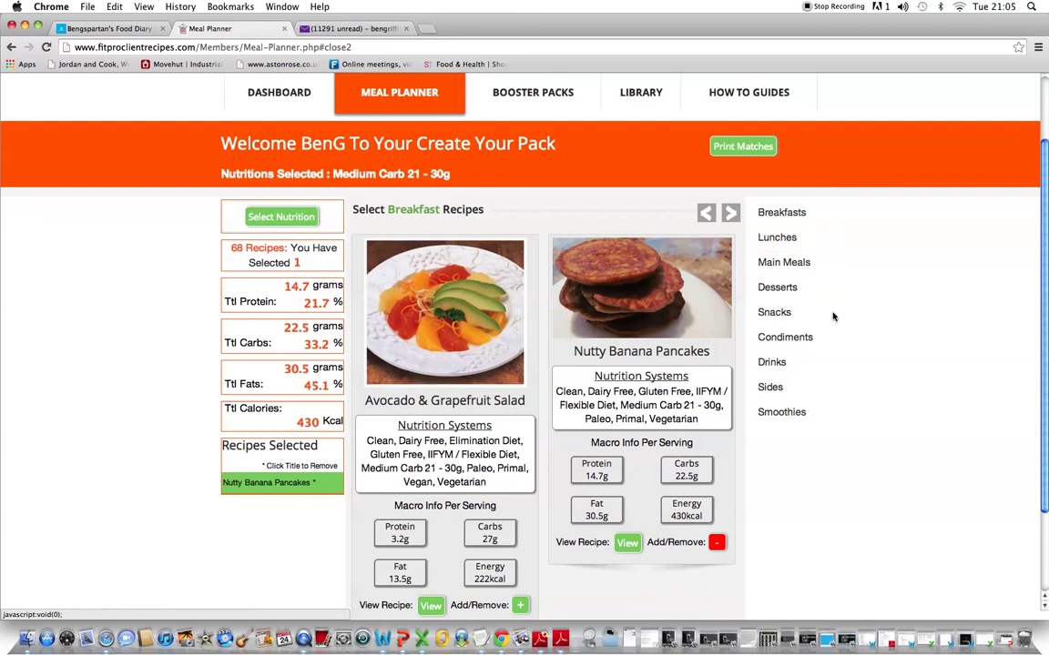
# Step: Add Coconut Chicken as the lunch, totalling 897 kcal and 59.7 g protein
pyautogui.click(771, 363)
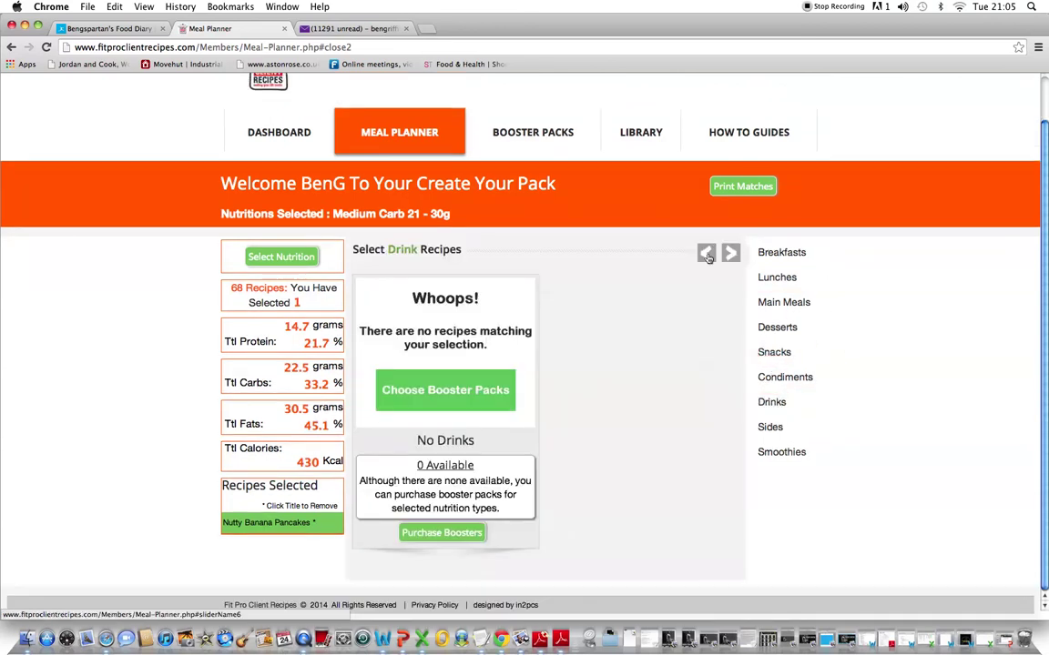
pyautogui.click(770, 278)
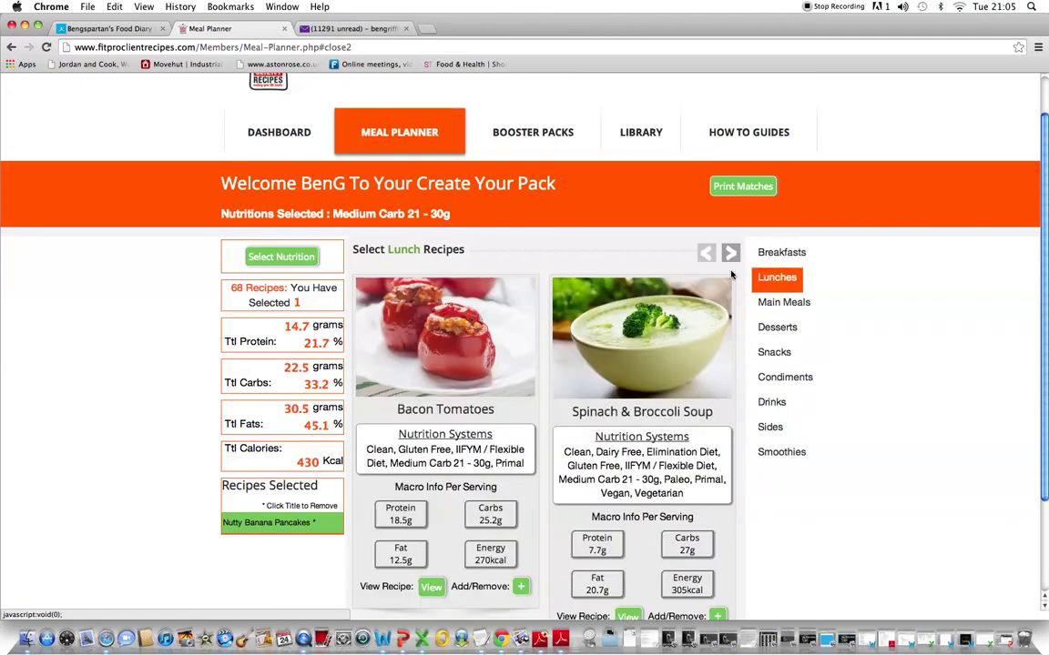
pyautogui.click(731, 253)
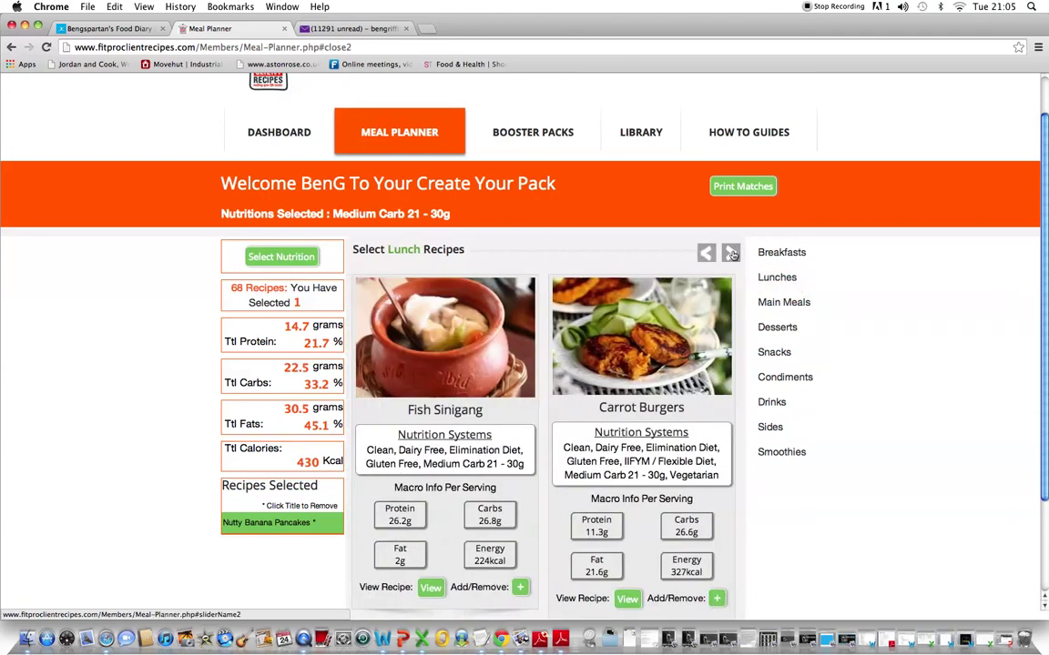
pyautogui.click(731, 254)
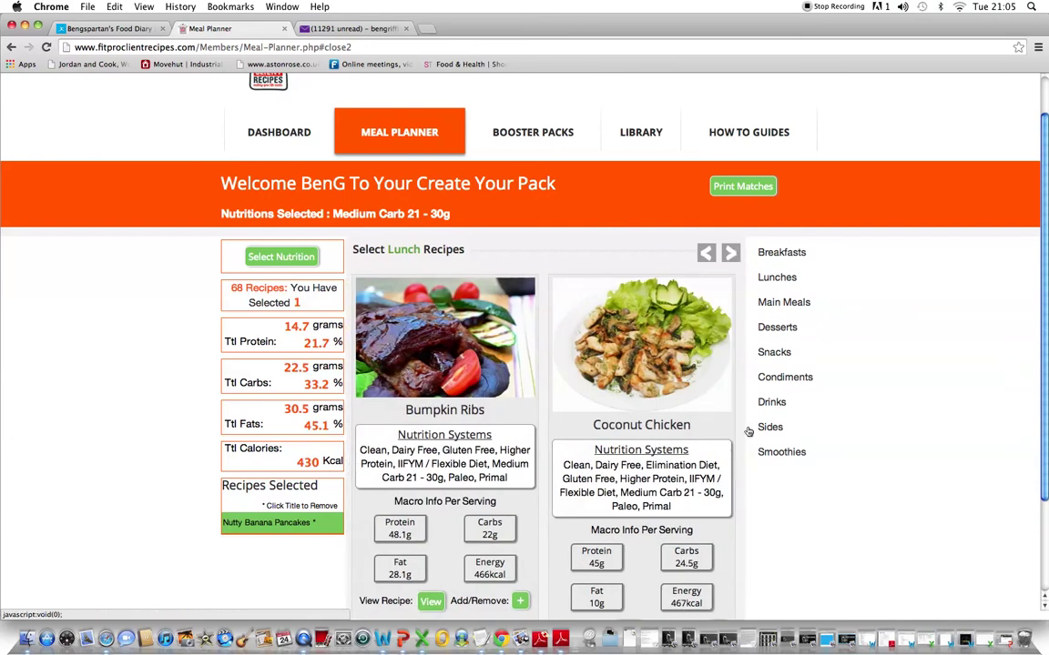
pyautogui.scroll(-3, 914, 423)
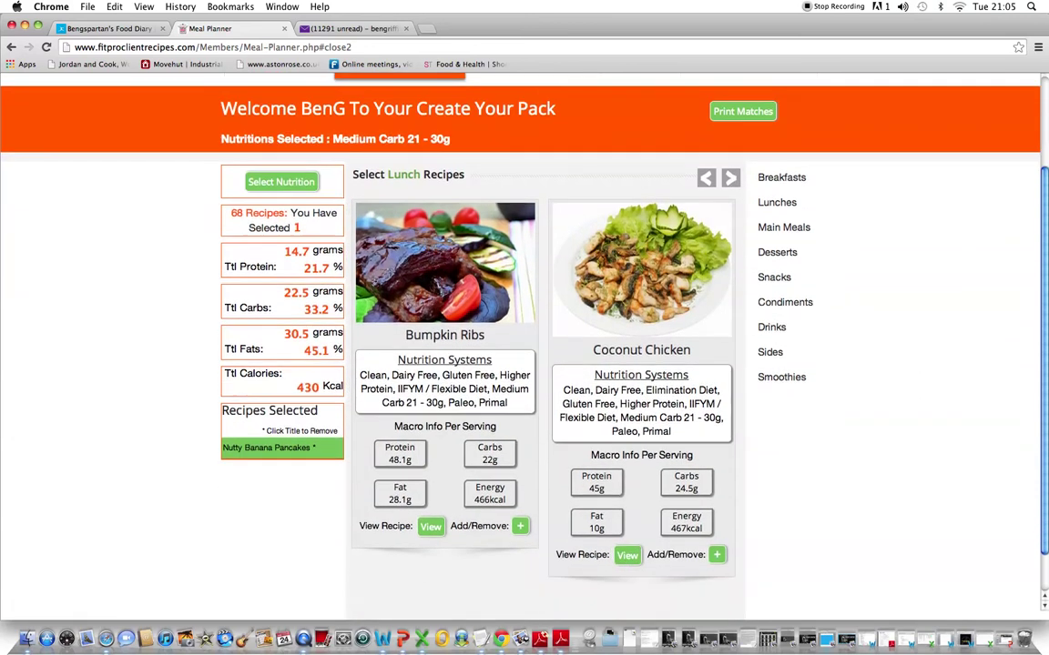
pyautogui.click(718, 530)
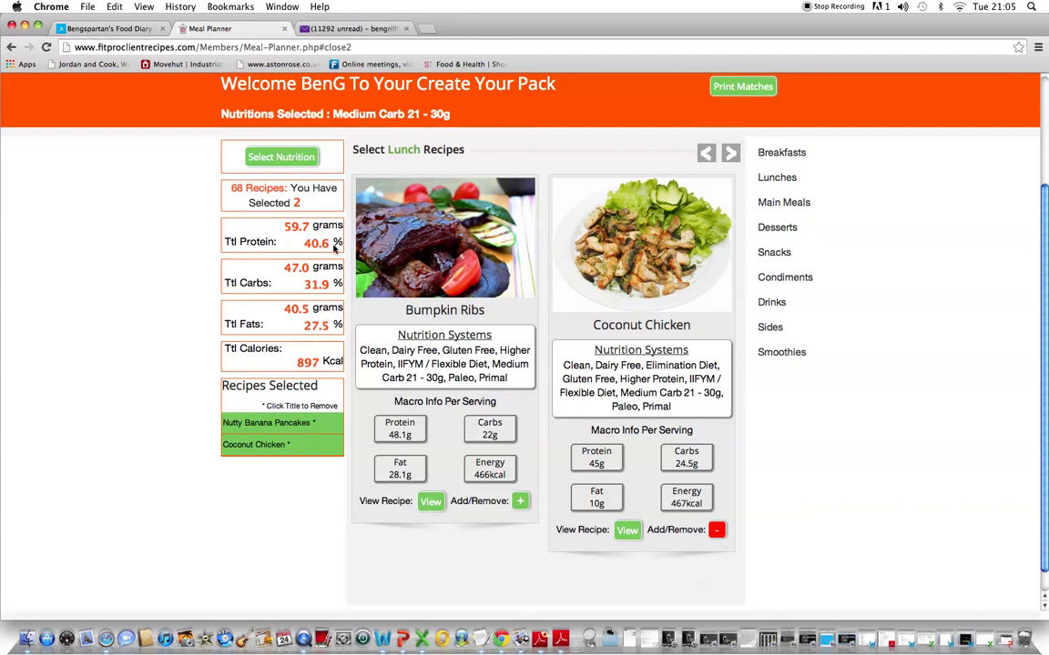
pyautogui.click(731, 153)
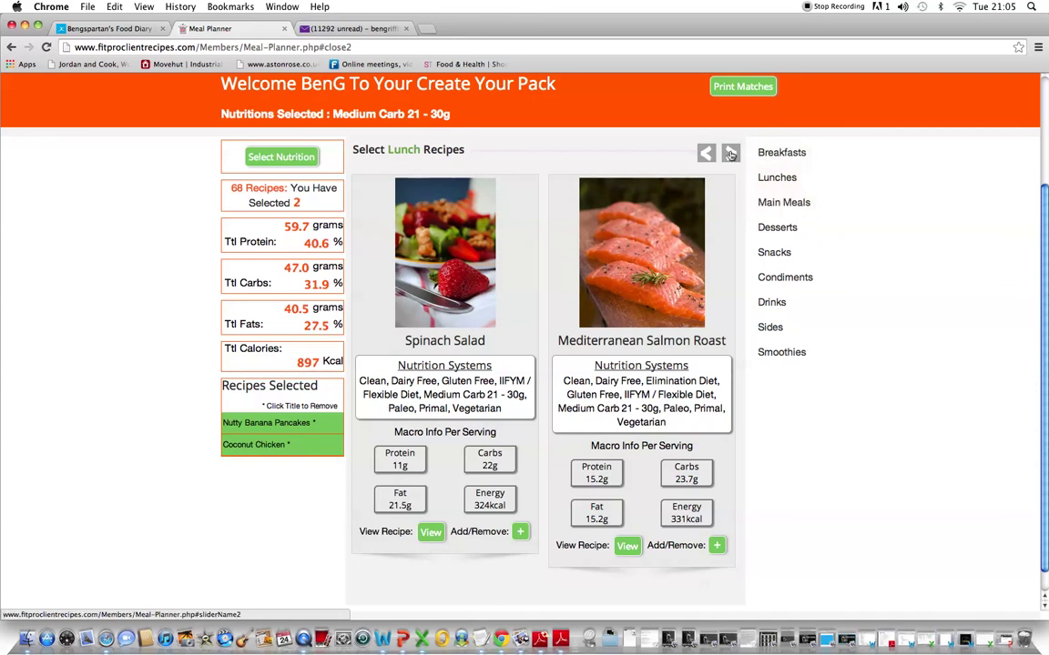
# Step: Add Crispy Italian Chicken from Main Meals (three recipes, 1275 kcal) and list the snacks
pyautogui.click(792, 204)
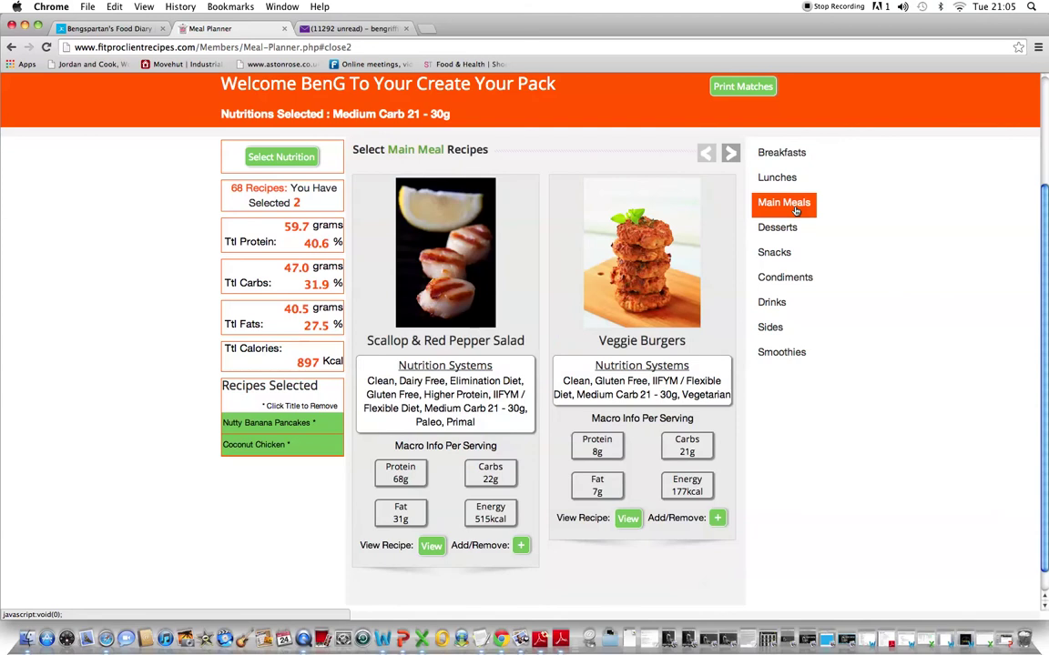
pyautogui.click(730, 153)
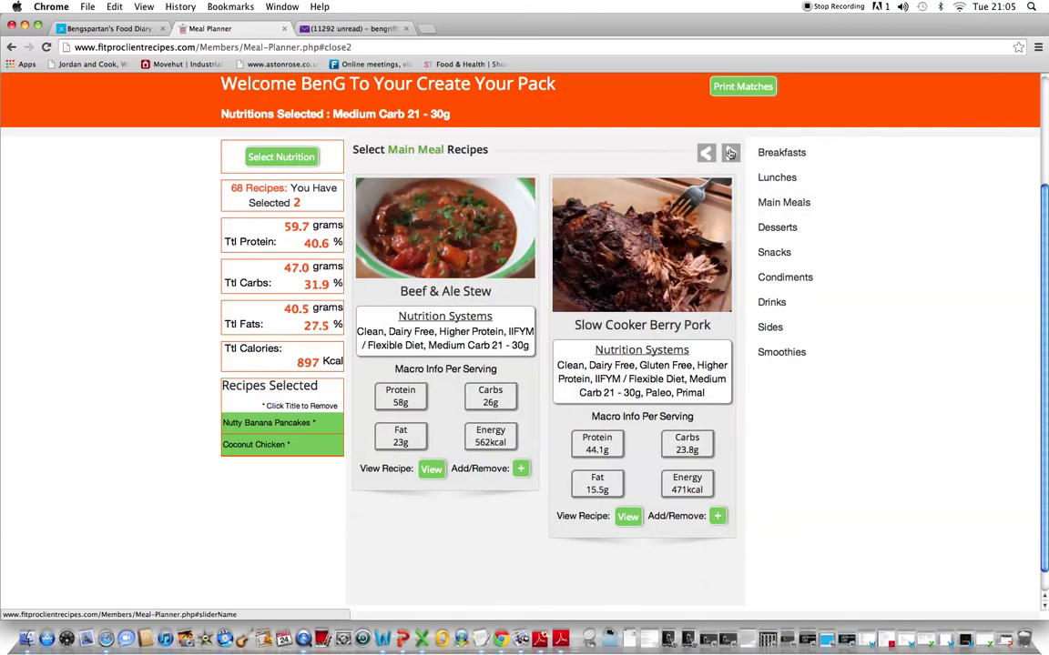
pyautogui.click(730, 152)
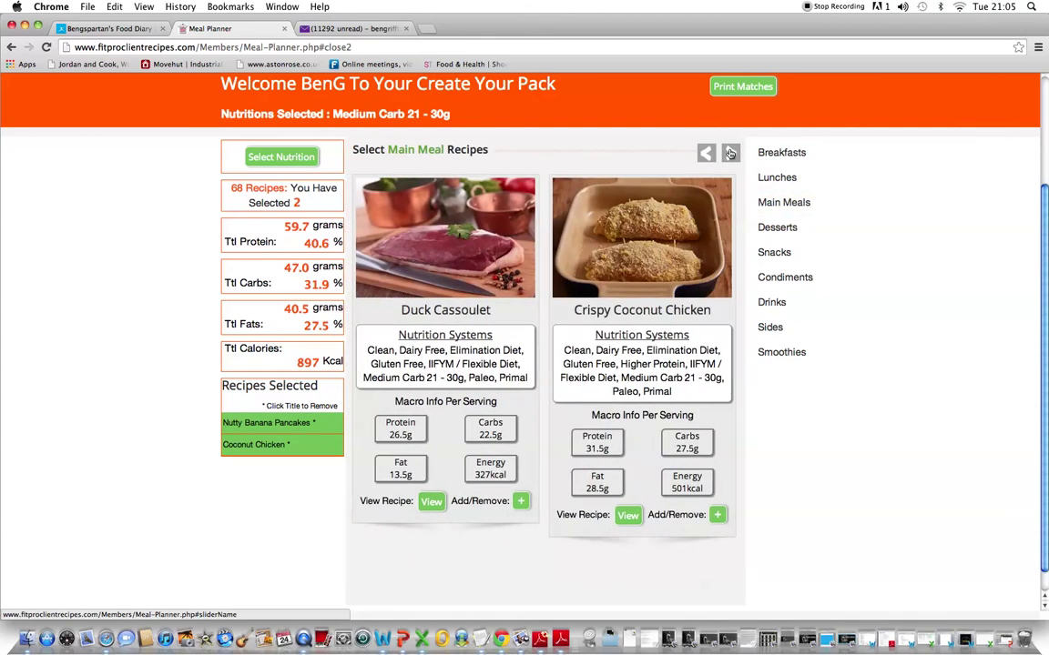
pyautogui.click(730, 153)
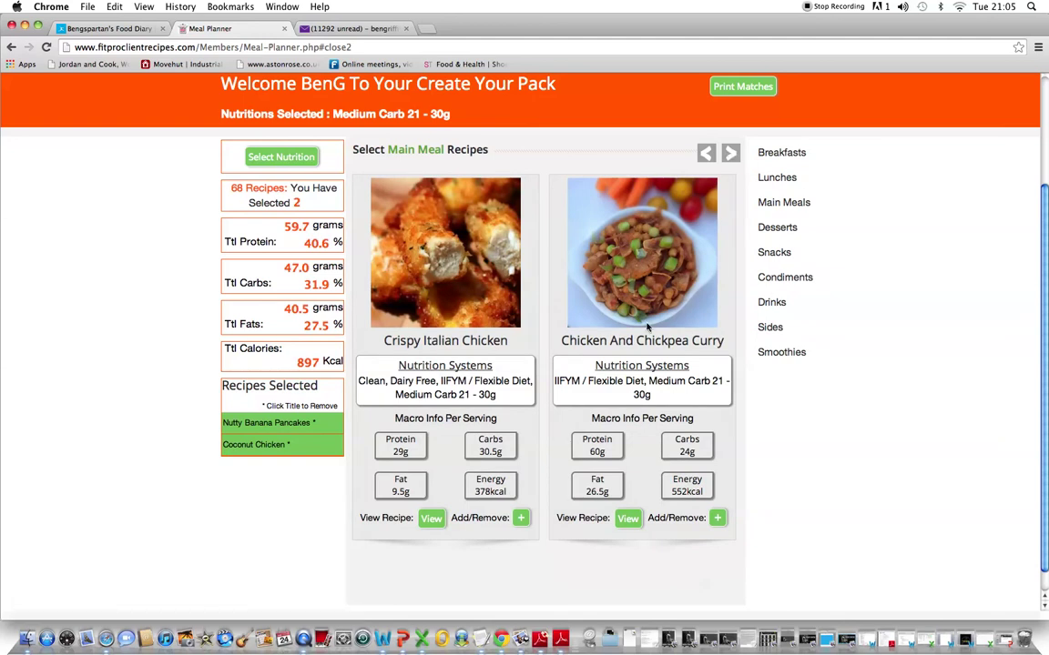
pyautogui.click(521, 518)
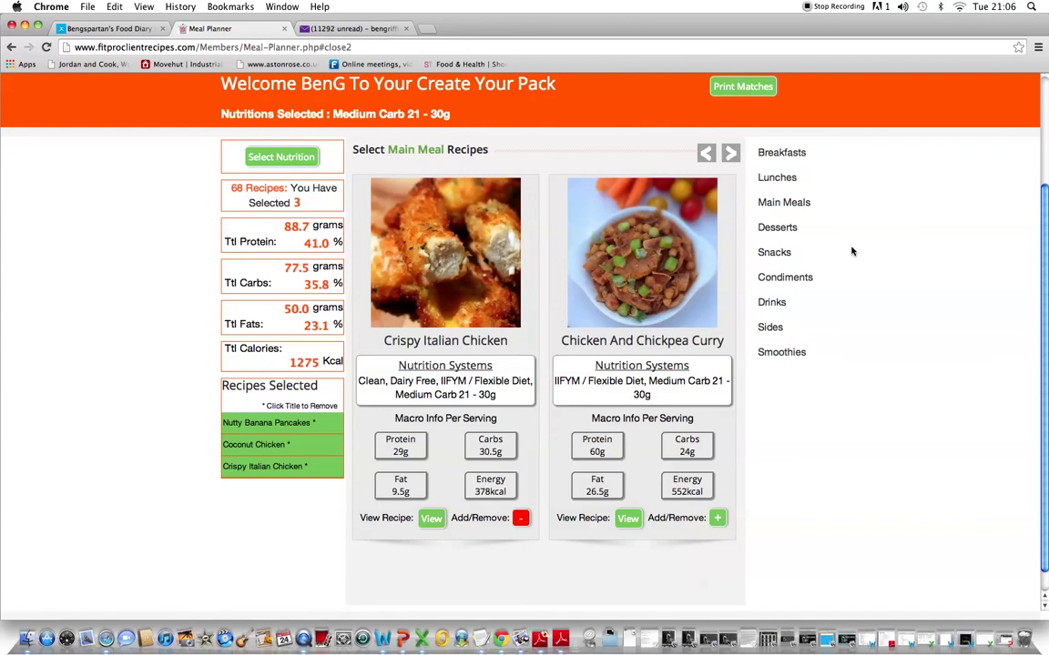
pyautogui.click(773, 254)
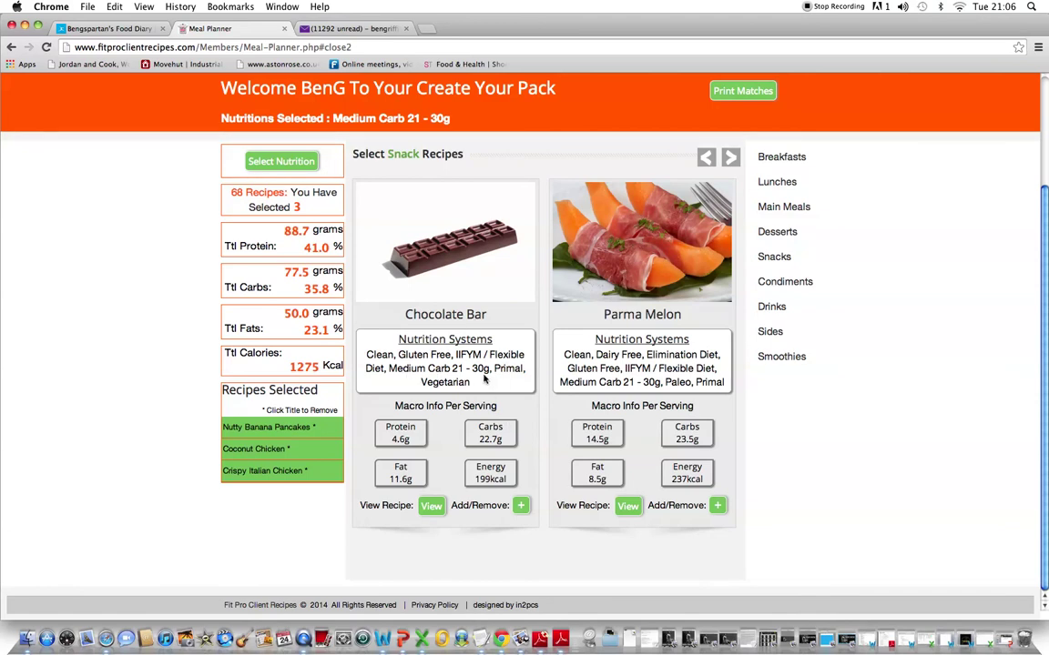
# Step: Add Chocolate Bar and the dessert Protein Eaton Mess, then export the 1712 kcal plan's recipes as PDF
pyautogui.click(521, 505)
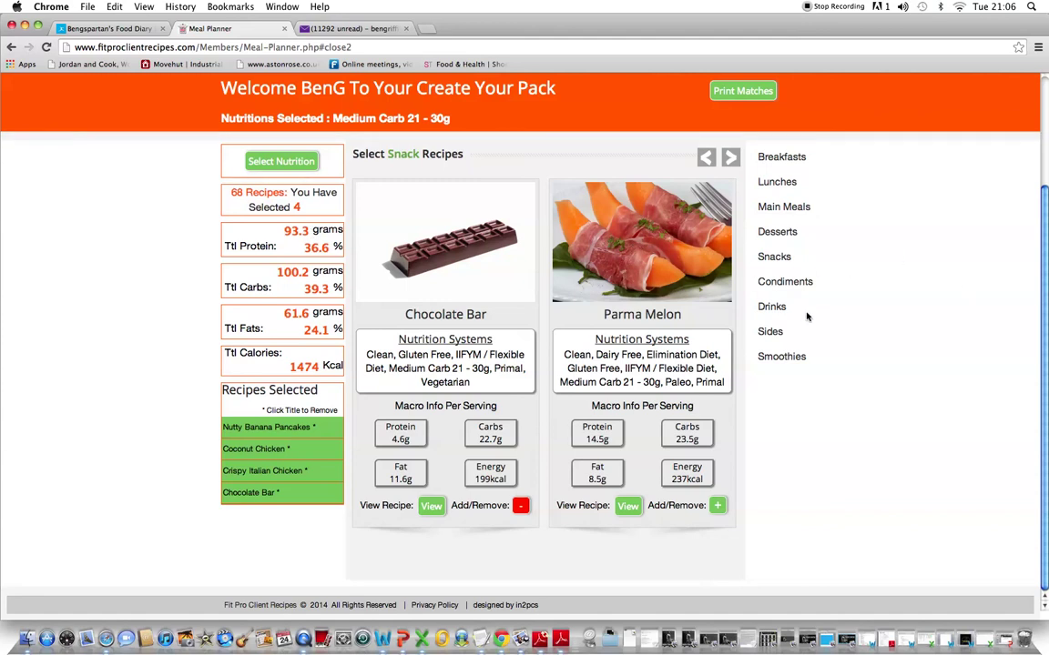
pyautogui.click(778, 233)
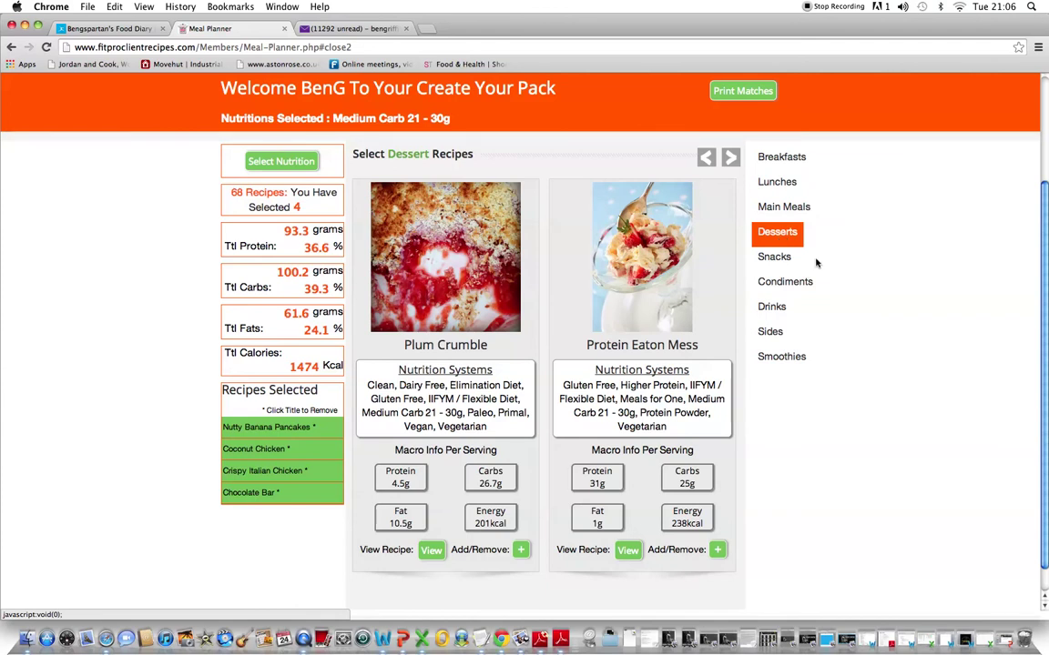
pyautogui.click(717, 551)
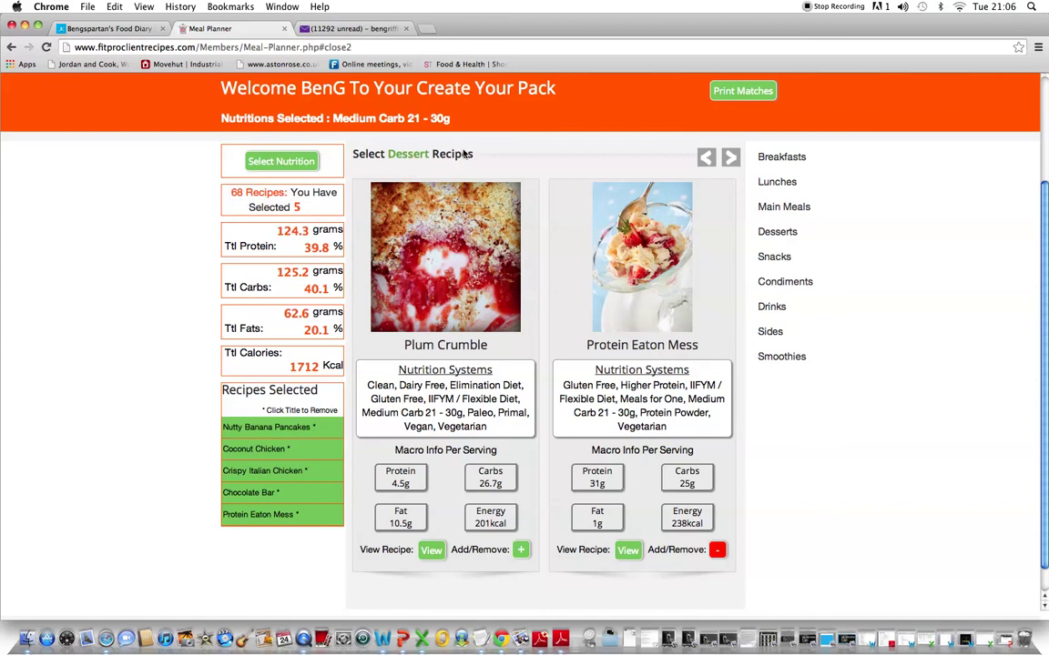
pyautogui.click(730, 93)
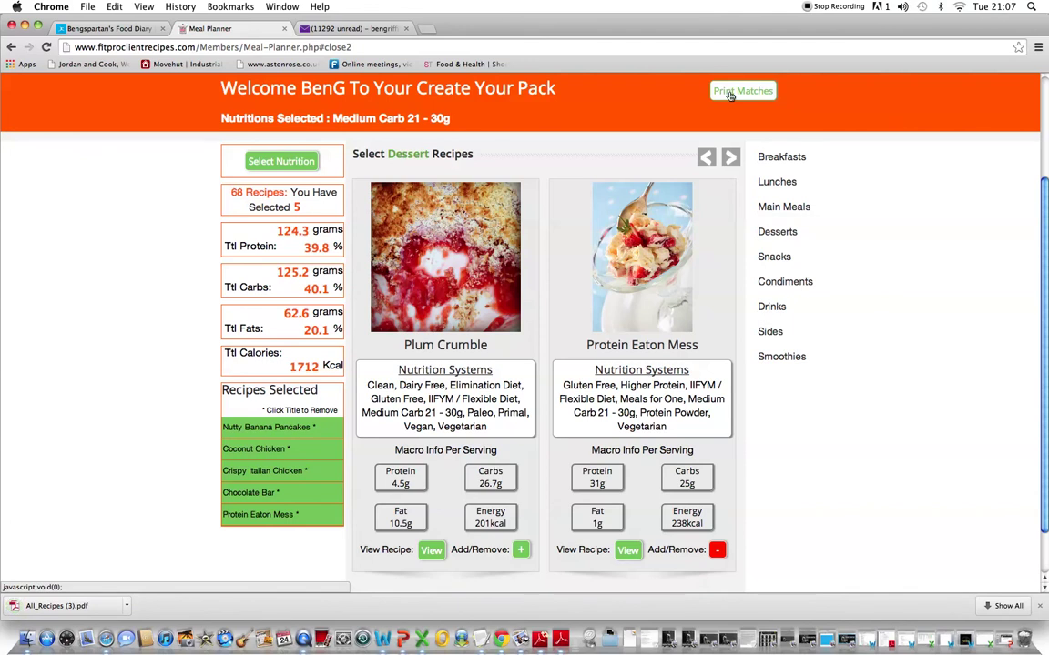
# Step: Open All_Recipes (3).pdf in the Chrome viewer and scroll through its pages from Nutty Banana Pancakes
pyautogui.click(127, 604)
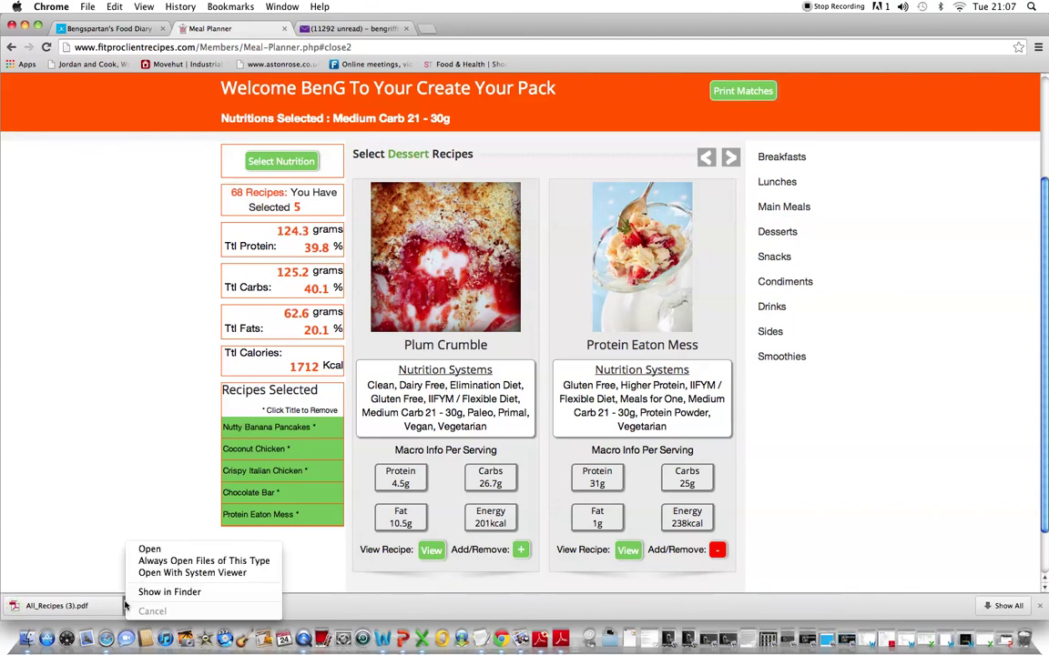
pyautogui.click(163, 552)
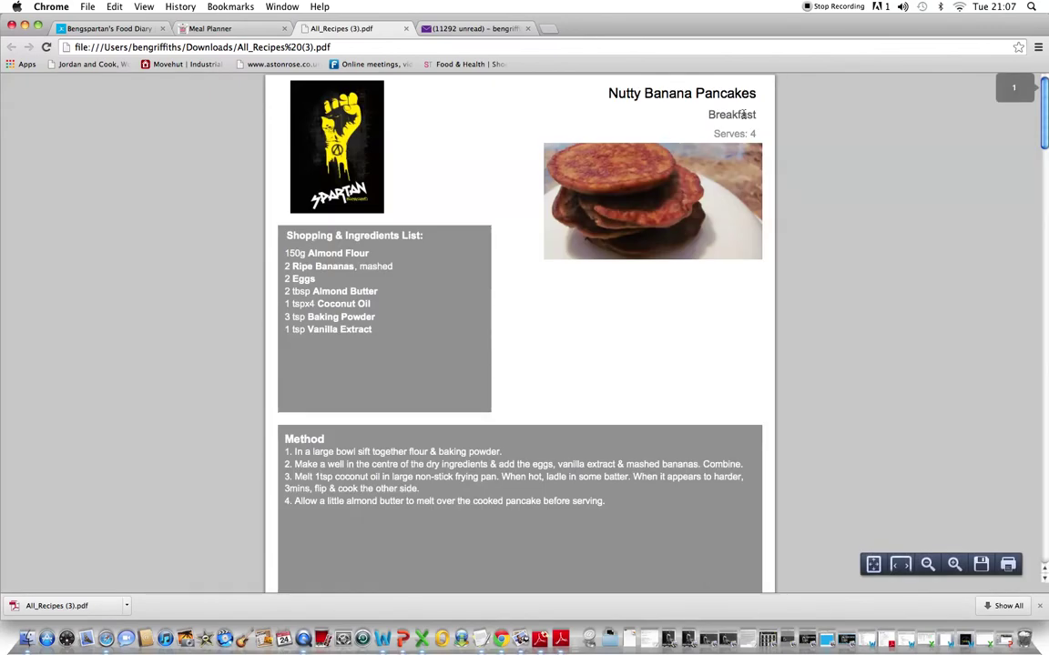
pyautogui.scroll(-10, 1027, 226)
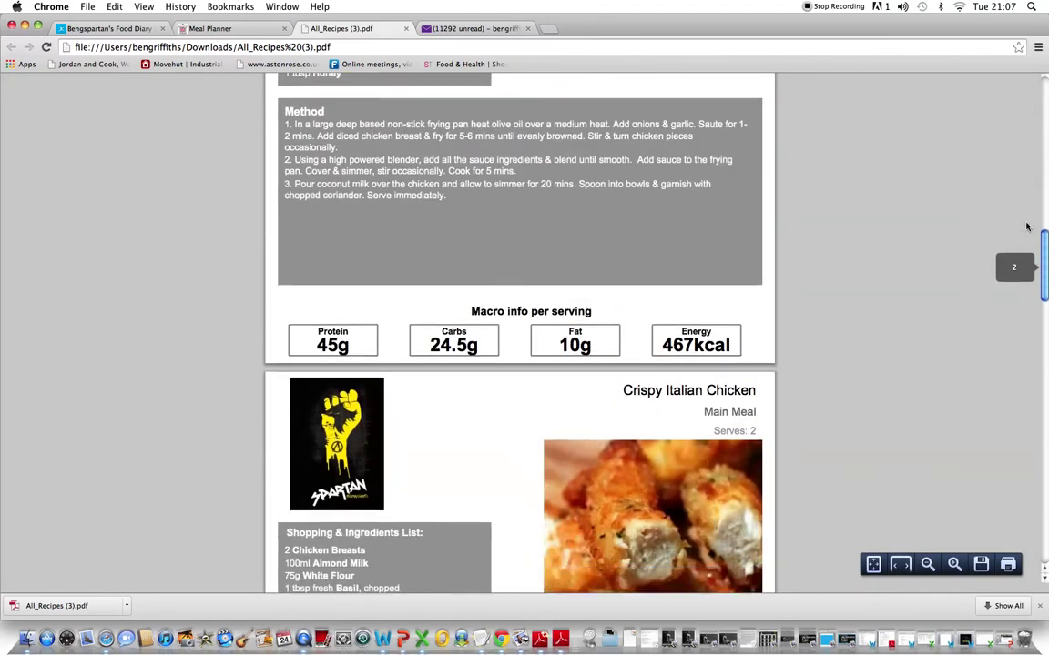
pyautogui.scroll(10, 1027, 226)
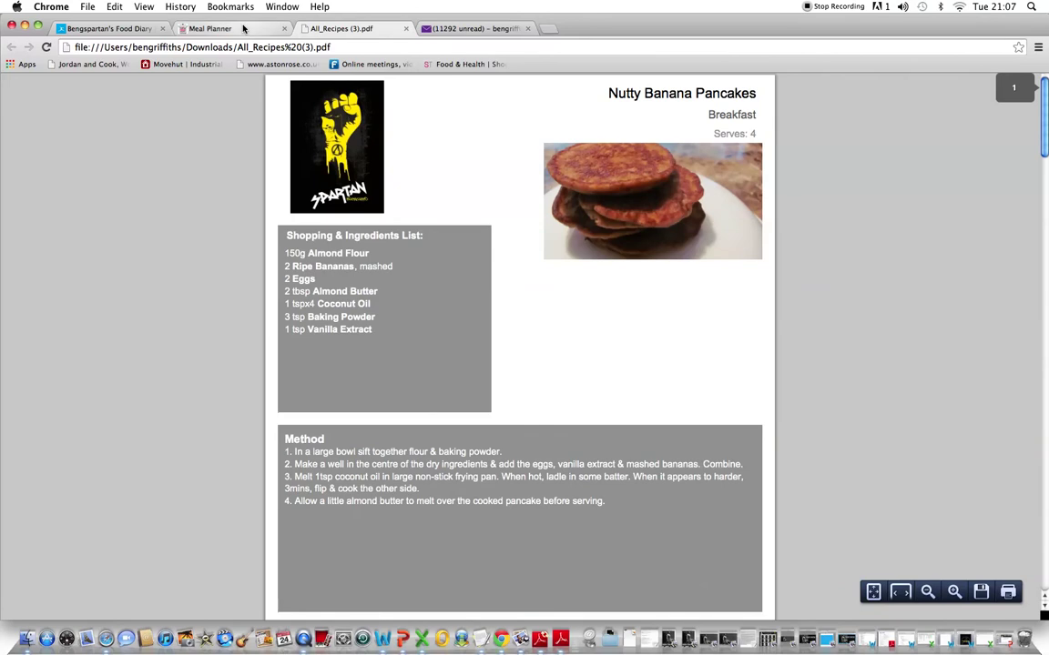
# Step: Switch back to the Meal Planner showing the five-recipe plan at 1712 kcal and 124.3 g protein
pyautogui.click(219, 28)
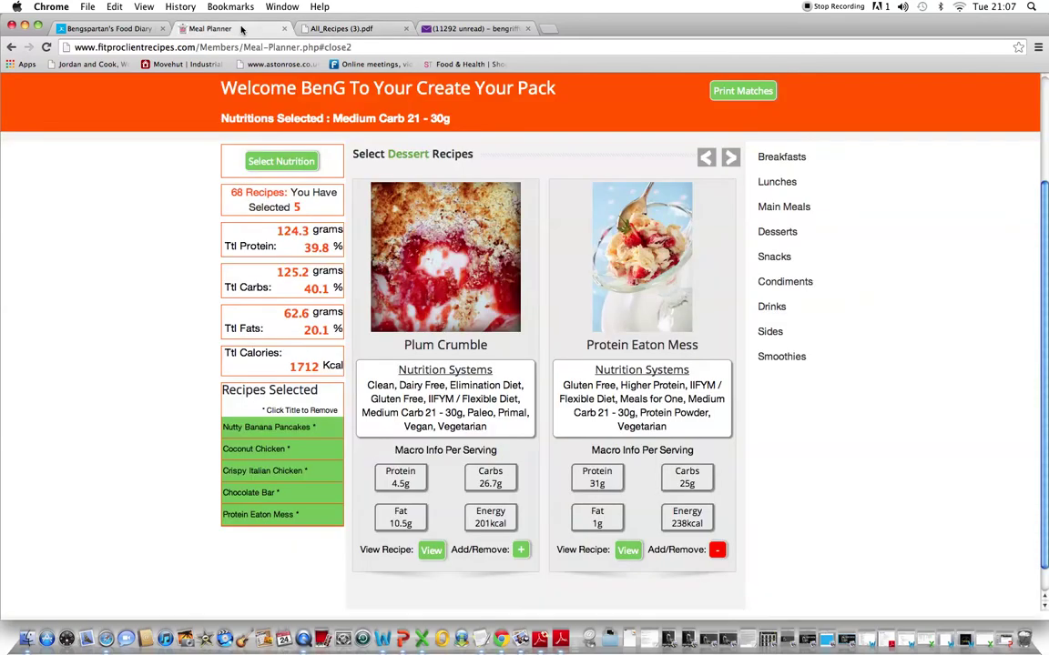